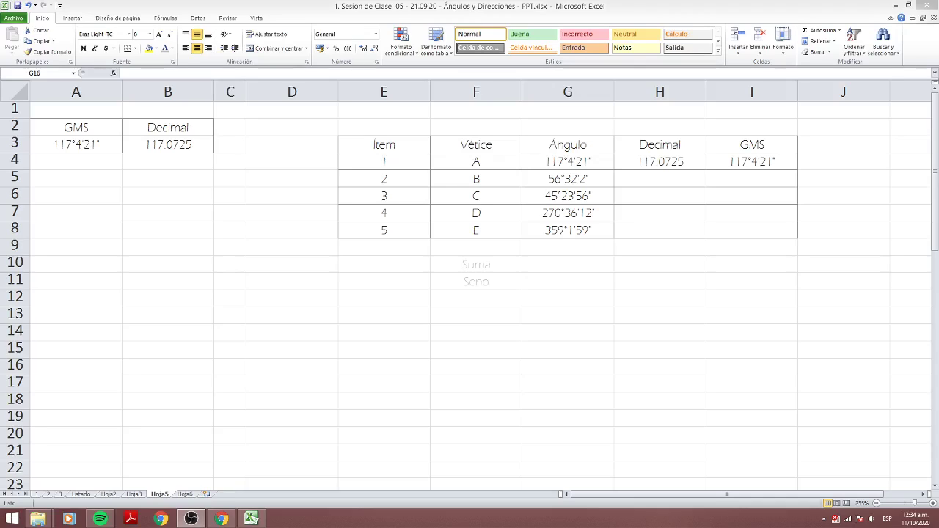
Enter decimal formulas in H5:H8: 56+32/60+2/3600, 45+23/60+56/3600, 270+36/60+12/3600, 359+1/60+59/3600.
left_click(660, 178)
type("+")
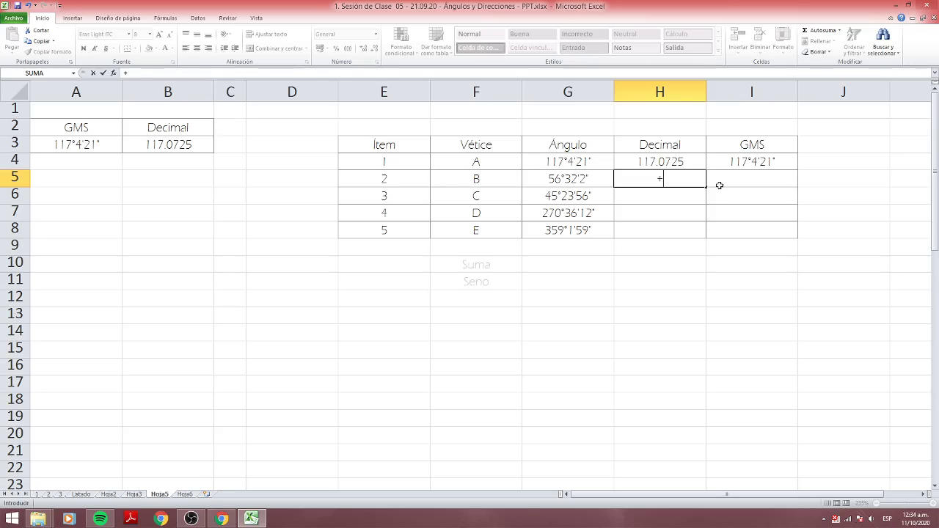
type("56")
type("+")
type("32/")
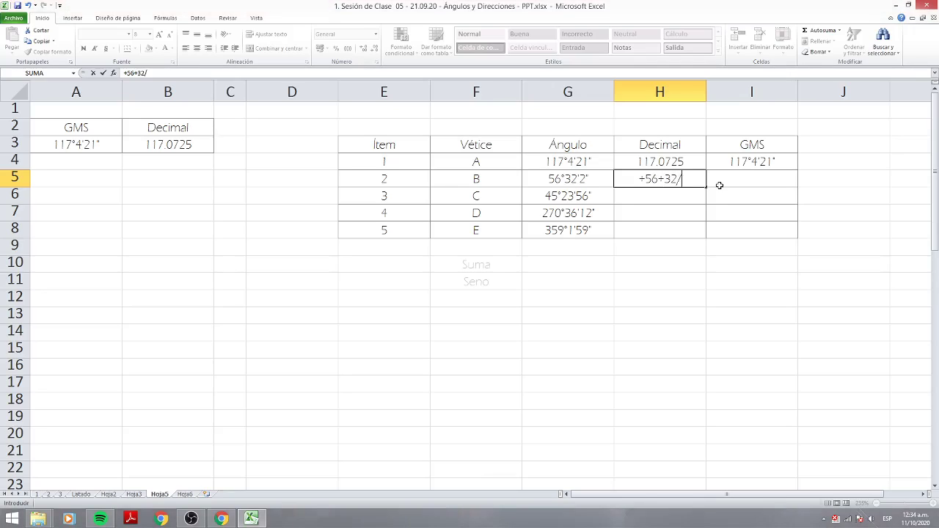
type("60")
type("+")
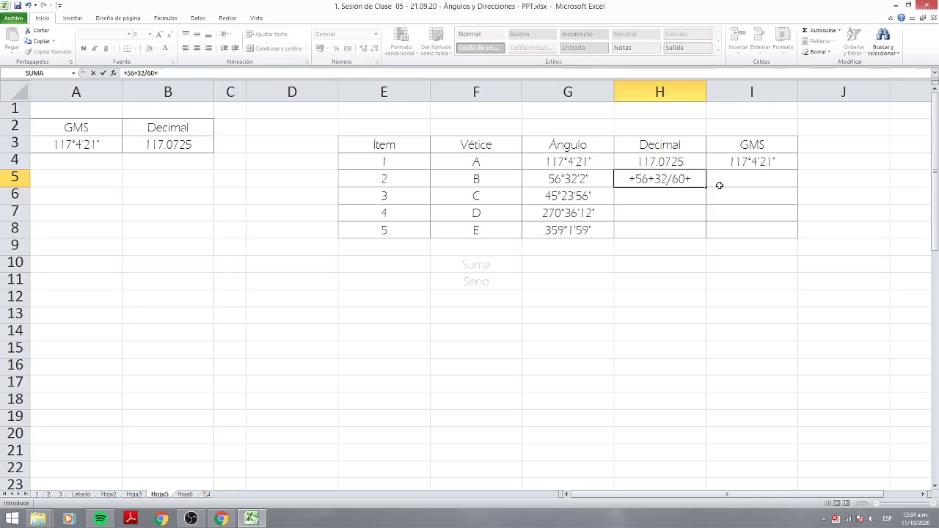
type("2")
type("/3600")
key("Return")
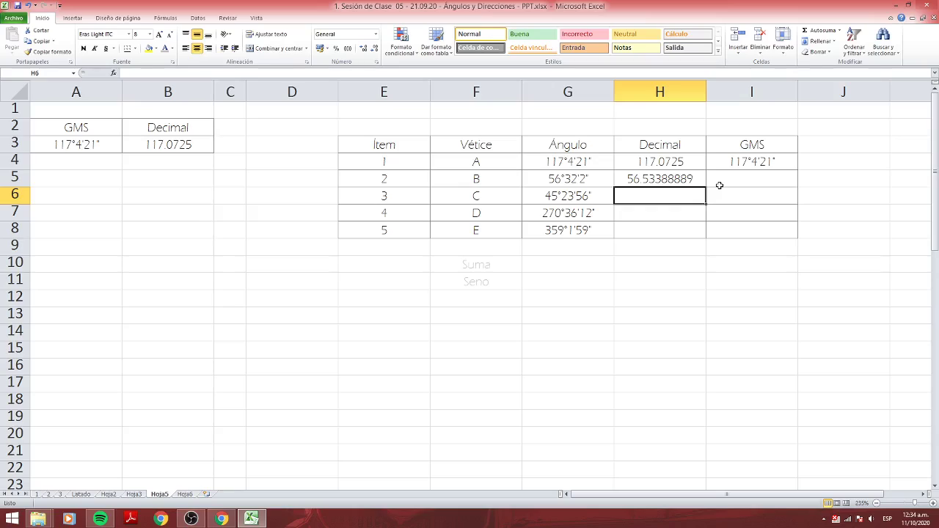
type("+45")
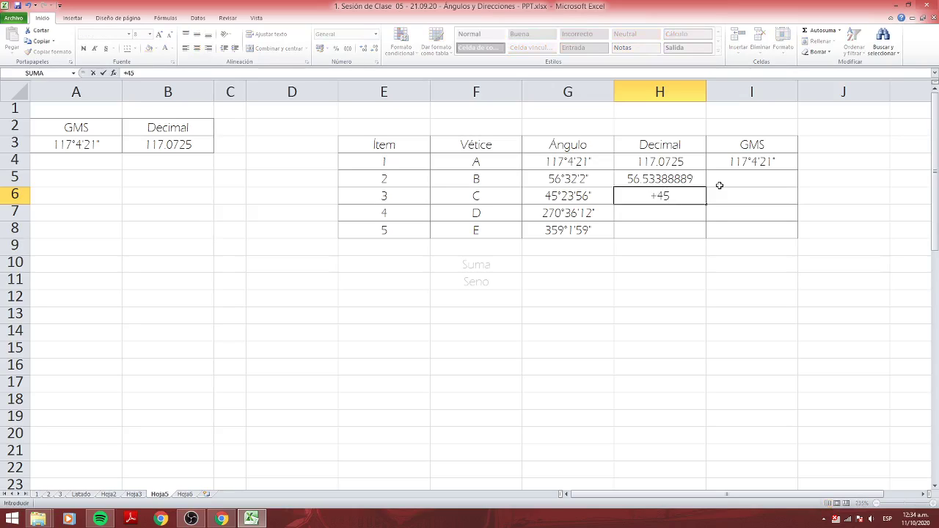
type("+23/6")
type("0+")
type("56/3600")
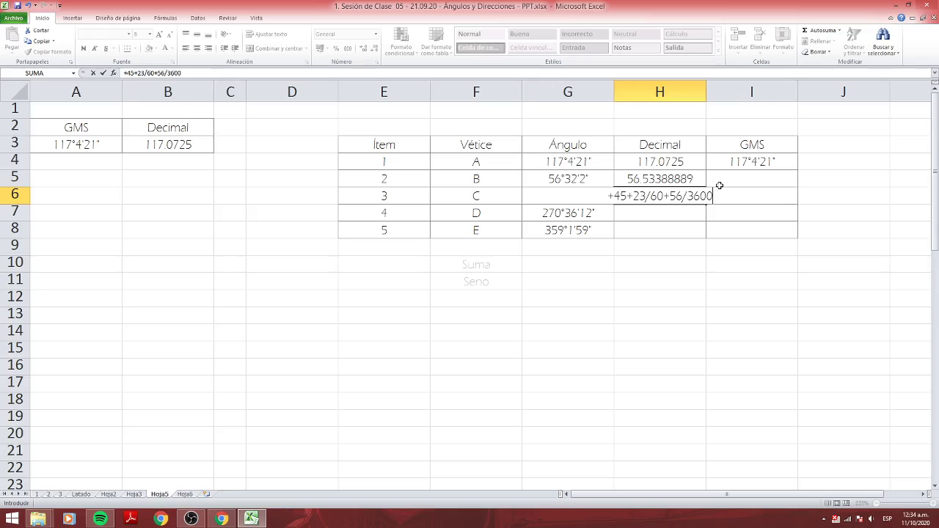
key("Return")
type("+270")
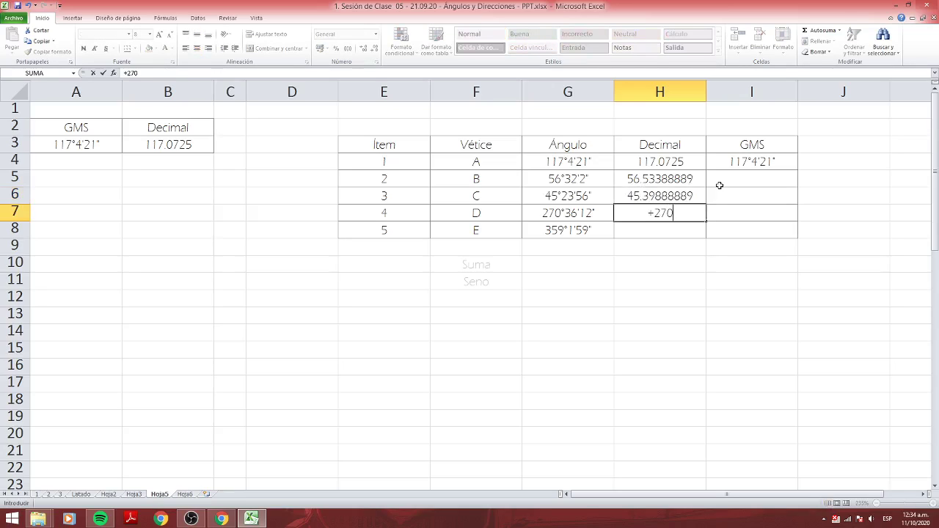
type("+36/60")
type("+12/3600")
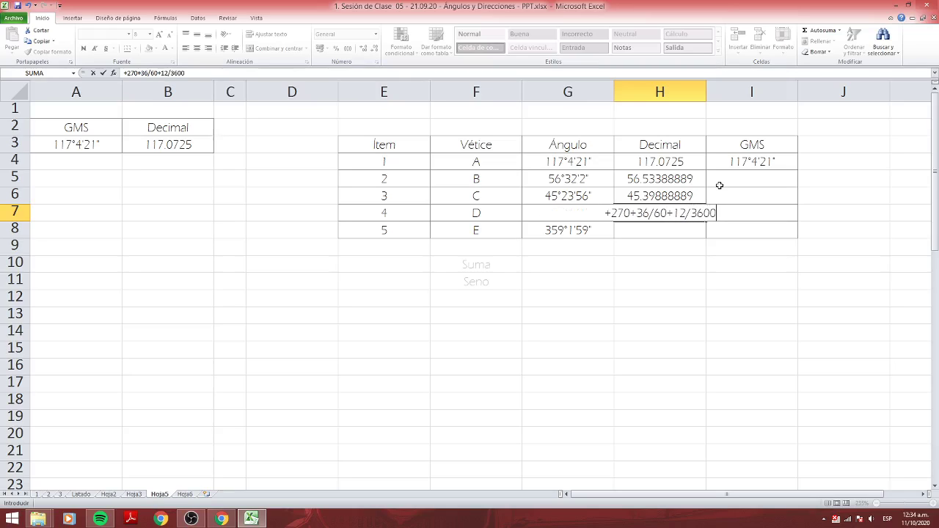
key("Return")
type("+35")
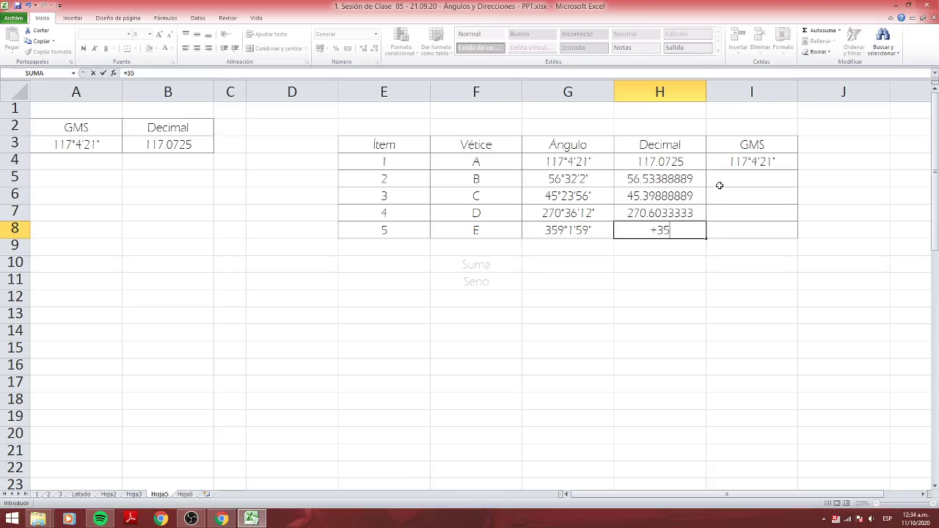
type("9+1")
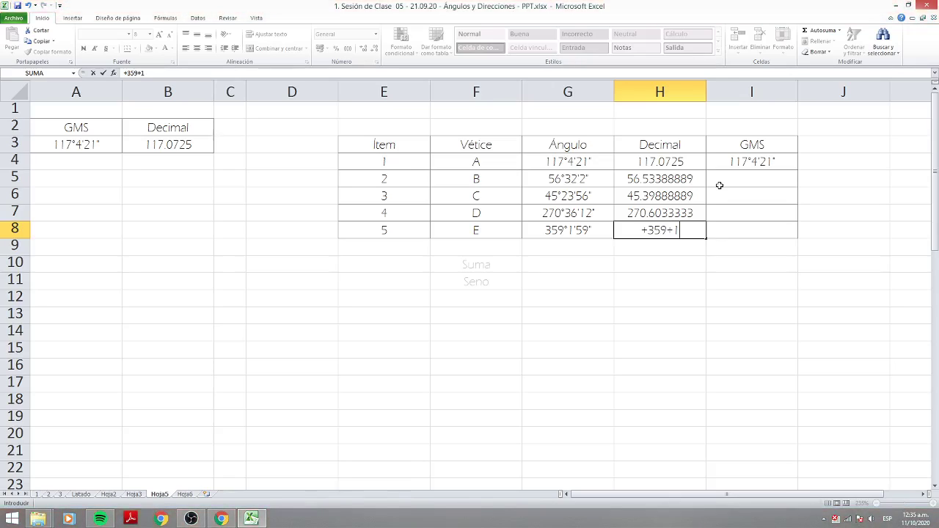
type("/60+59")
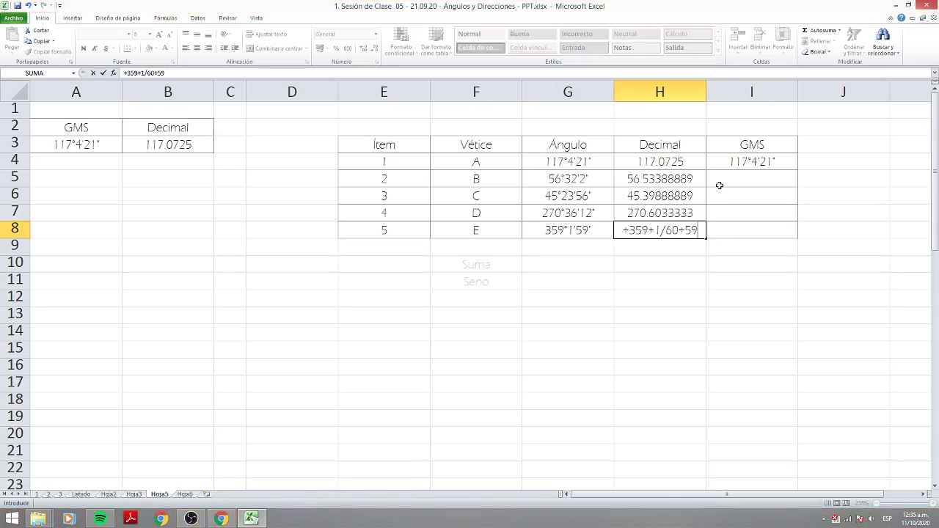
type("/3600")
key("Return")
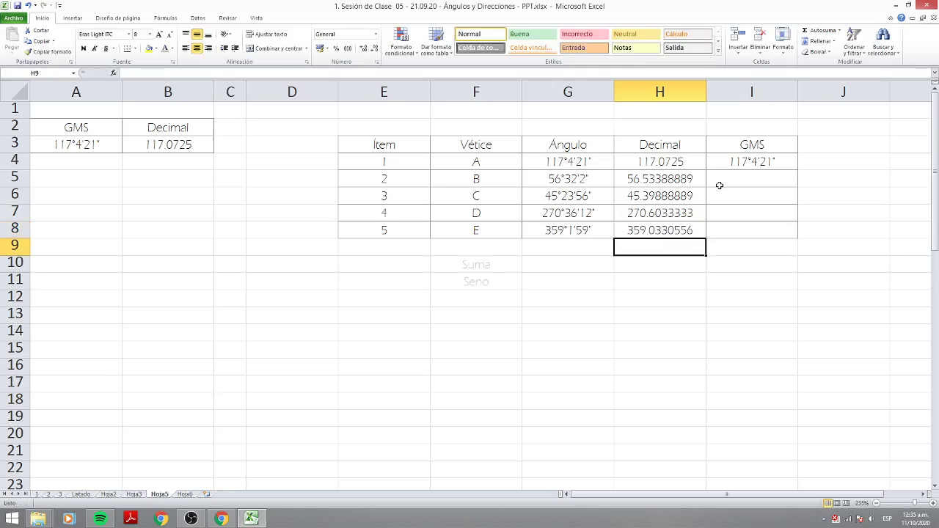
Insert four blank columns I:L before the GMS column.
left_click(601, 347)
scroll(530, 350, "down", 4, "ctrl")
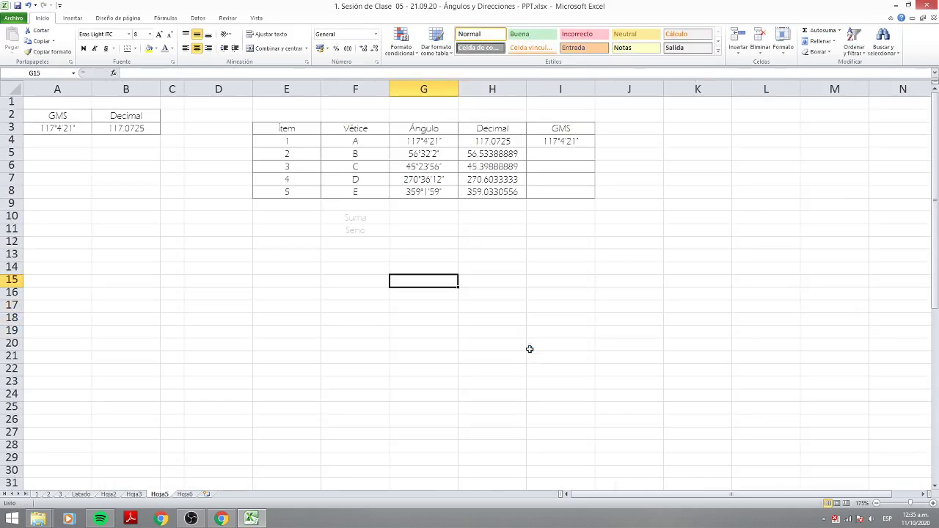
left_click_drag(566, 89, 701, 89)
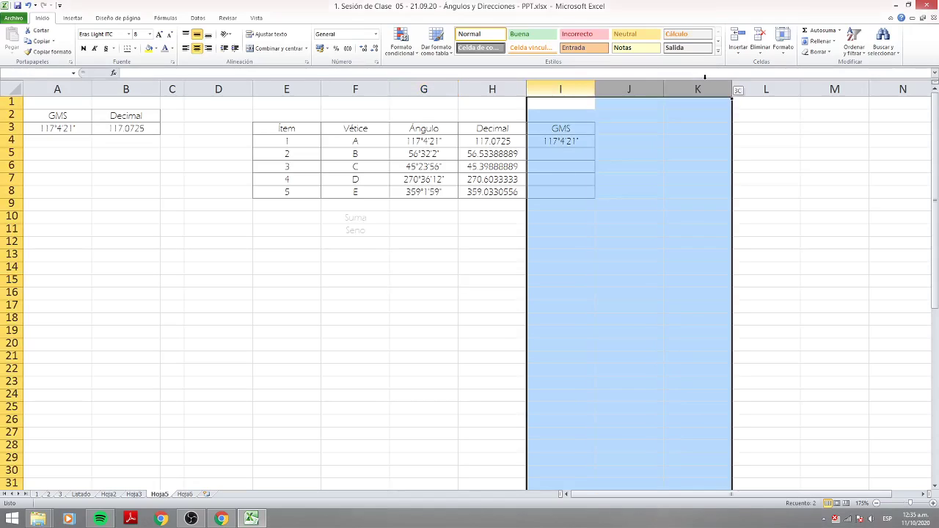
left_click_drag(489, 140, 492, 192)
left_click(556, 193)
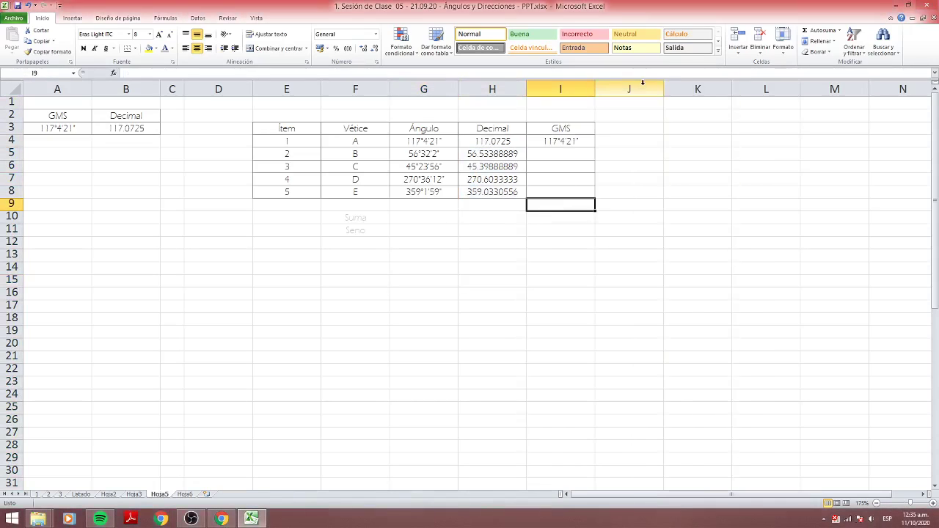
left_click_drag(639, 84, 731, 85)
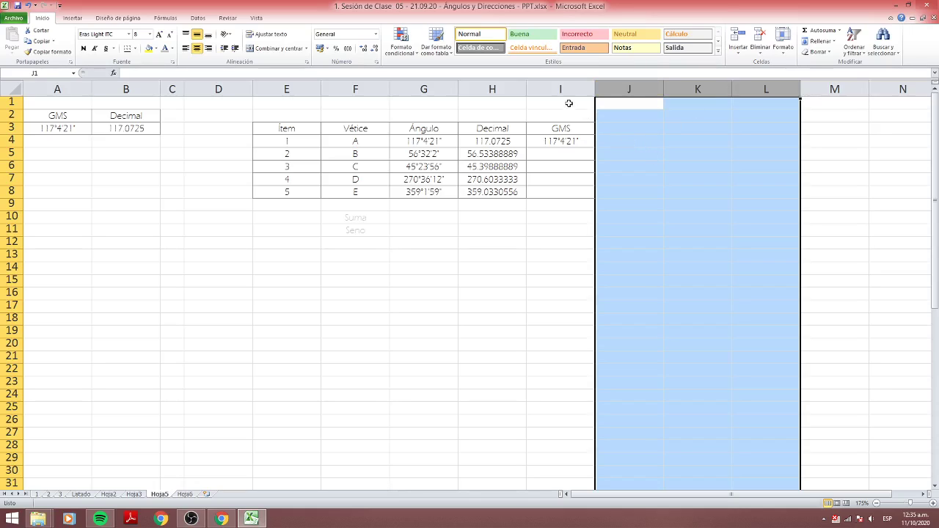
left_click(559, 85)
left_click_drag(559, 85, 741, 89)
right_click(695, 88)
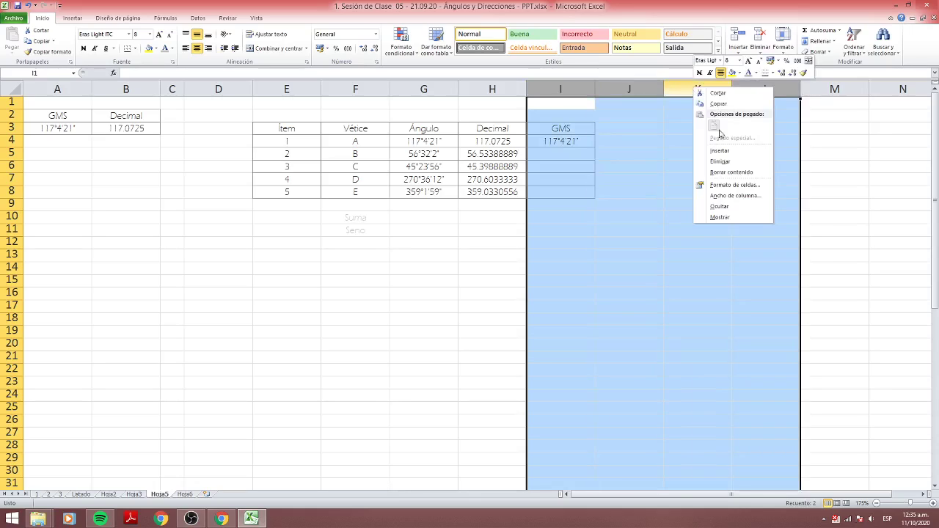
left_click(726, 152)
Add the headers G, M, S and D in I3:L3.
left_click(553, 126)
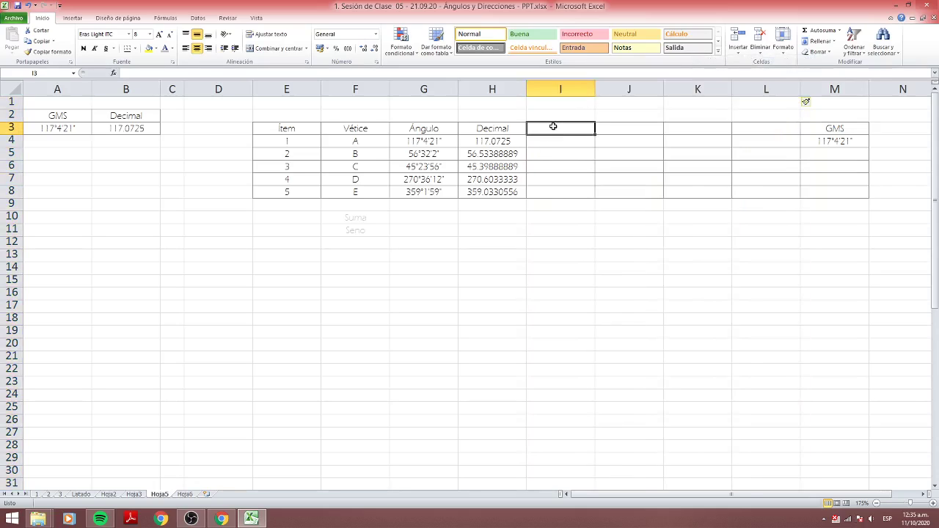
type("G")
key("Tab")
type("M")
key("Tab")
type("S")
key("Tab")
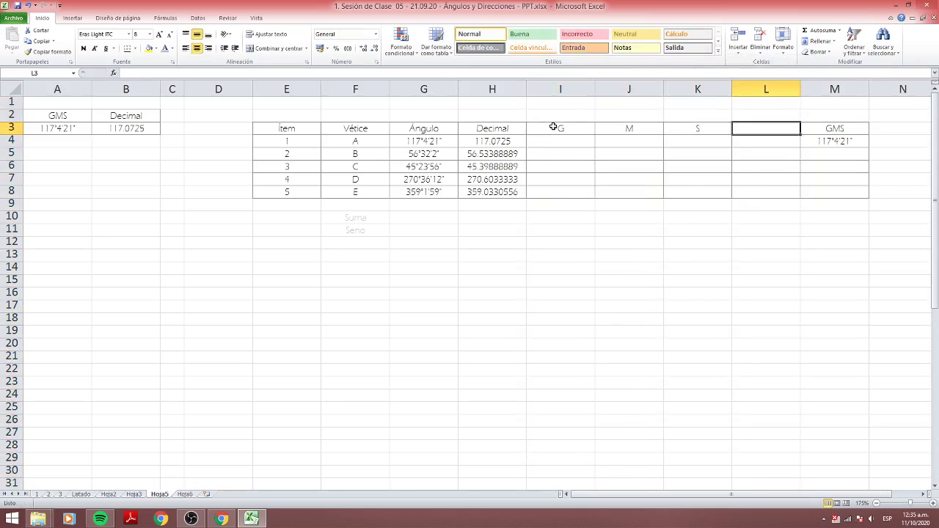
type("D")
key("Left")
key("Left")
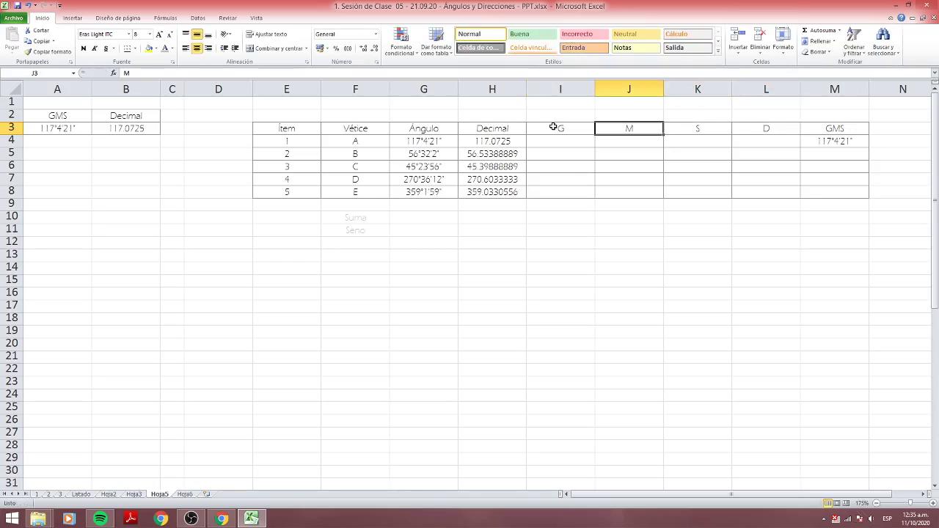
key("Left")
key("Down")
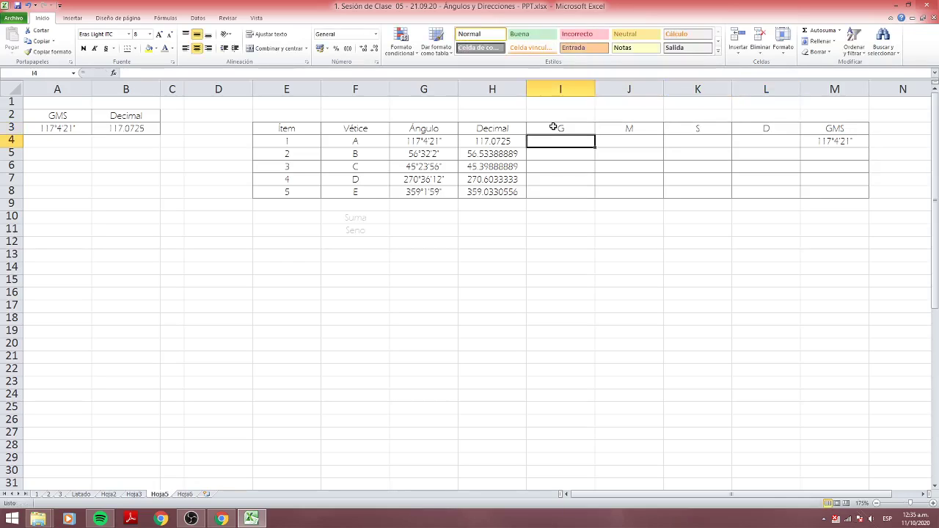
Enter 117, 4 and 21 for vertex A, plus a D formula computing degrees+minutes/60+seconds/3600.
type("117")
key("Right")
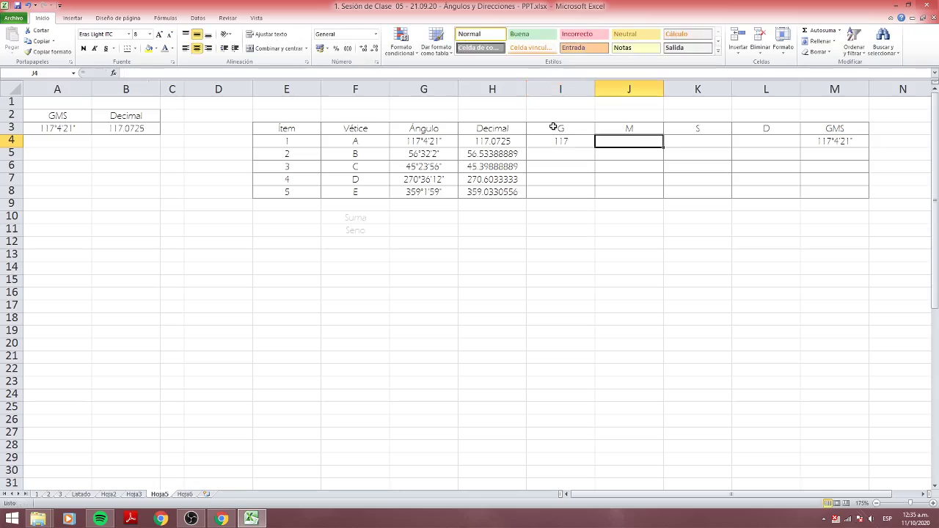
type("4")
key("Right")
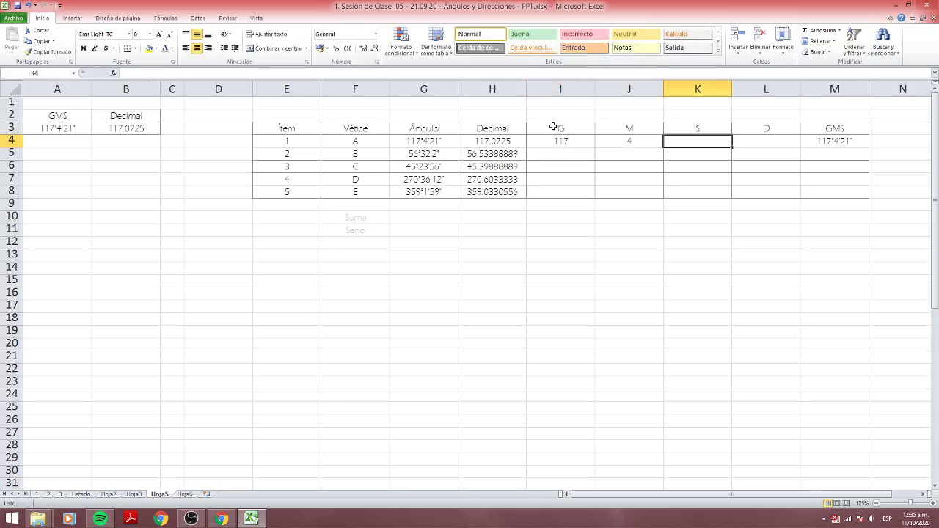
type("21")
key("Right")
type("+")
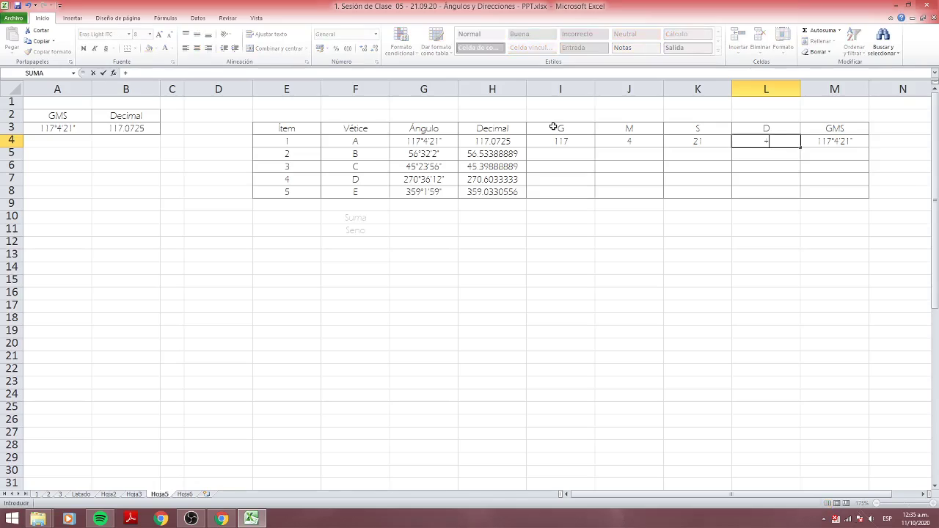
type("j4+J4/")
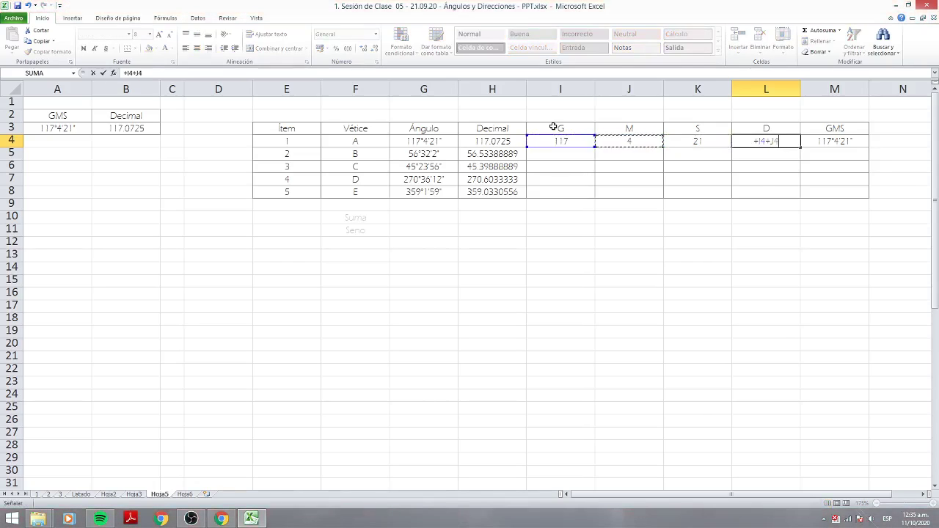
type("60+")
key("Left")
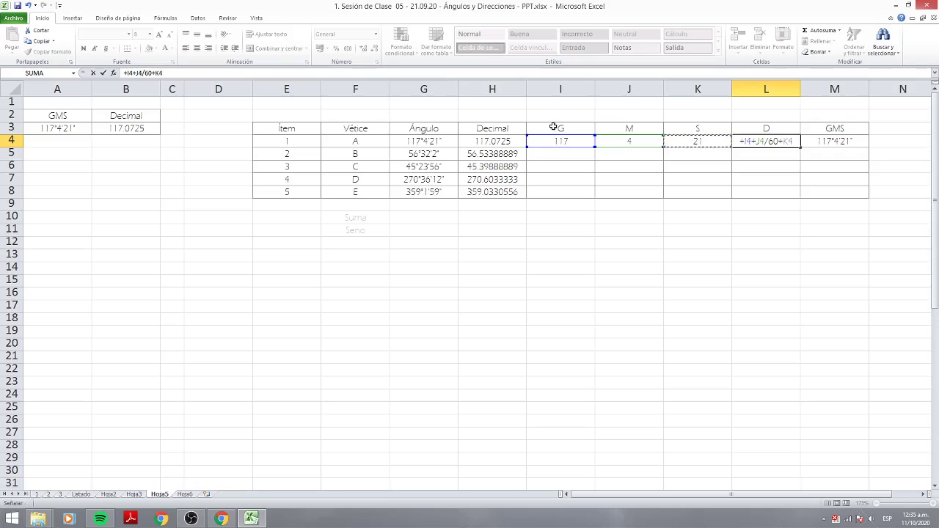
type("/3600")
key("Return")
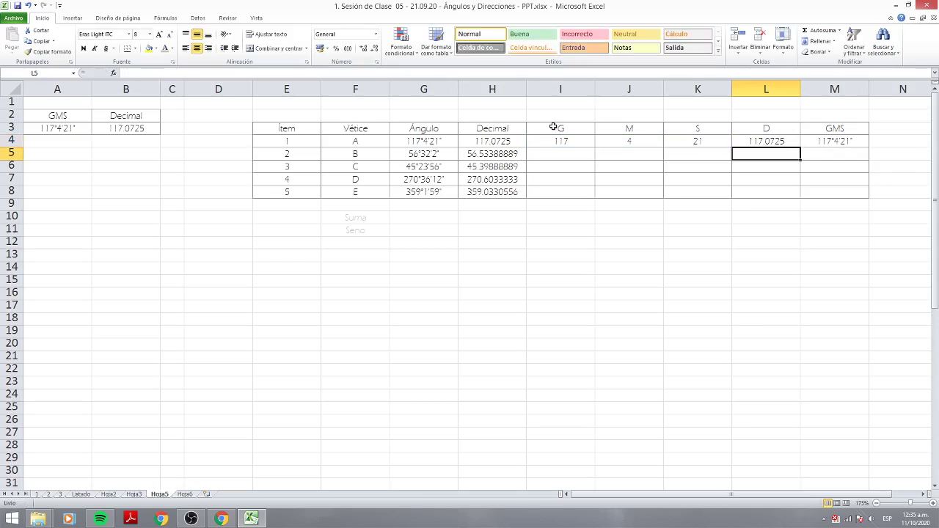
Select H4 together with L4 to compare both 117.0725 results.
key("Up")
left_click(492, 144, "ctrl")
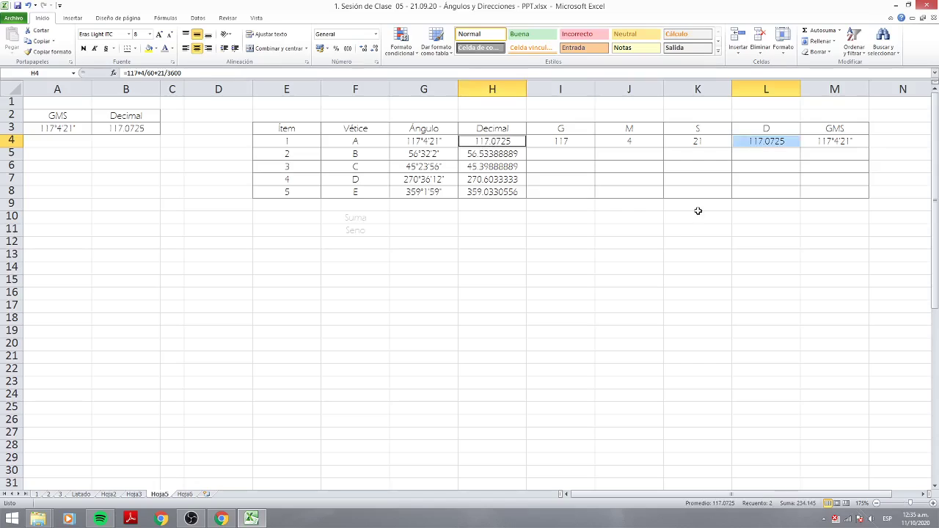
left_click(708, 254)
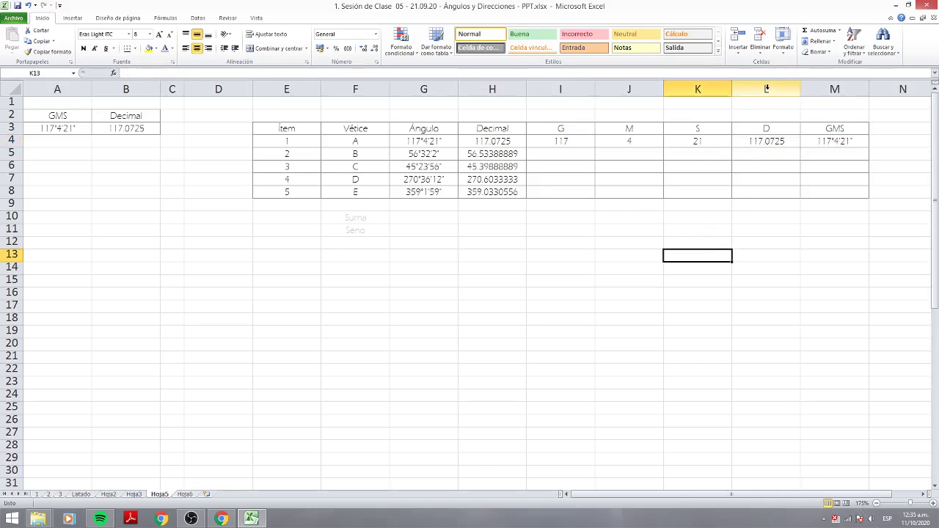
Delete the G, M, S and D helper columns.
mouse_move(765, 89)
left_mouse_down()
mouse_move(602, 71)
mouse_move(565, 87)
left_mouse_up()
right_click(569, 85)
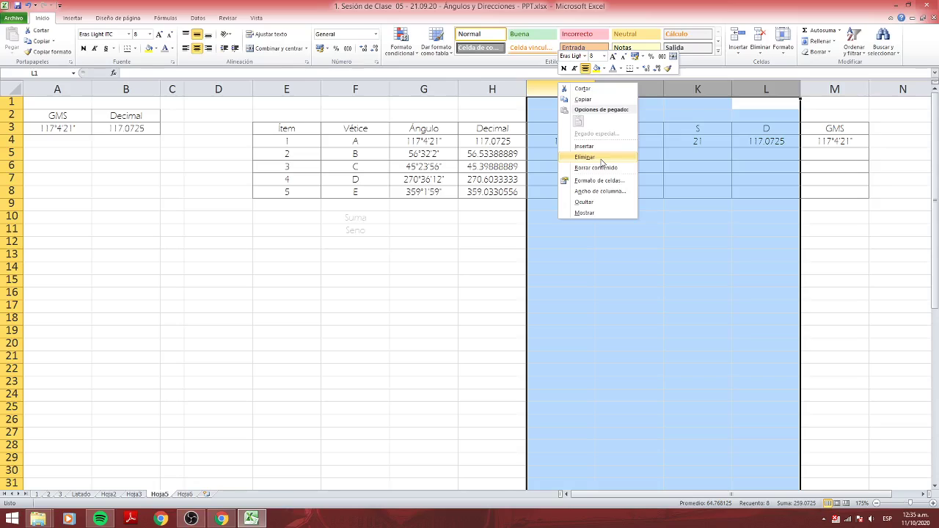
left_click(596, 154)
left_click(619, 238)
left_click(543, 245)
scroll(402, 215, "up", 3)
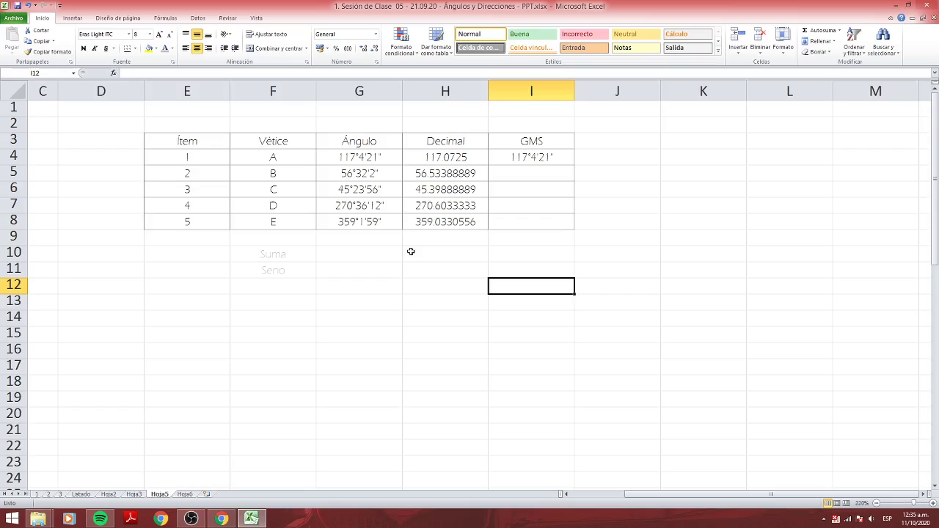
In G10, enter a Suma formula adding Ángulo cells, which returns #¡VALOR!
left_click(329, 254)
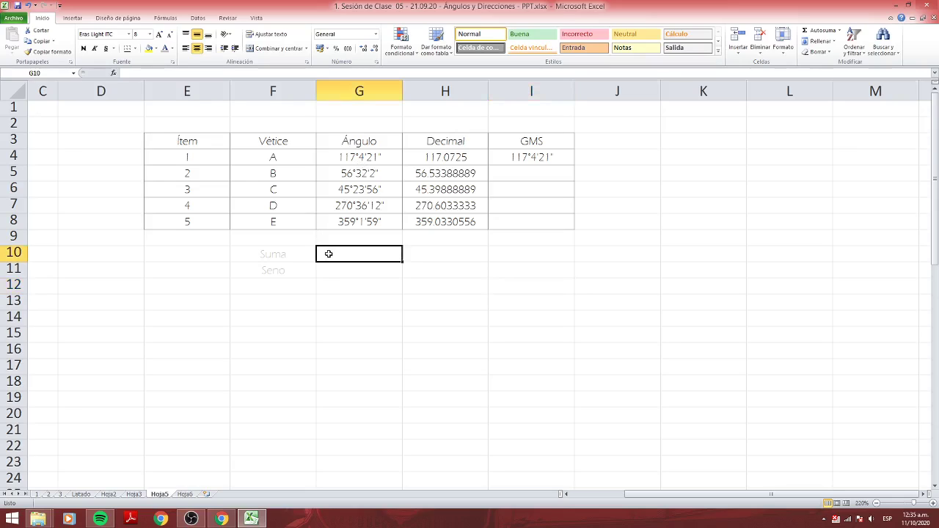
type("+")
key("Up")
key("Up")
key("Up")
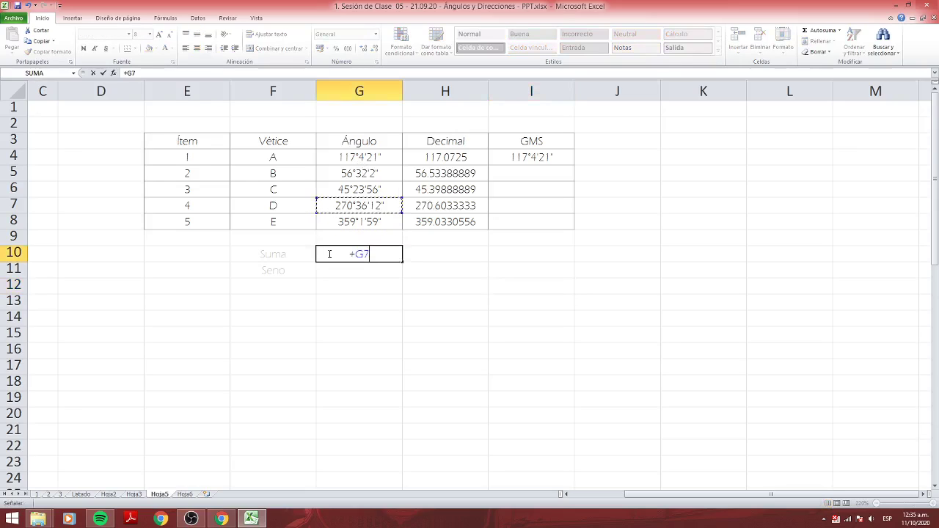
type("+")
key("Up")
key("Up")
key("Up")
key("Escape")
type("+")
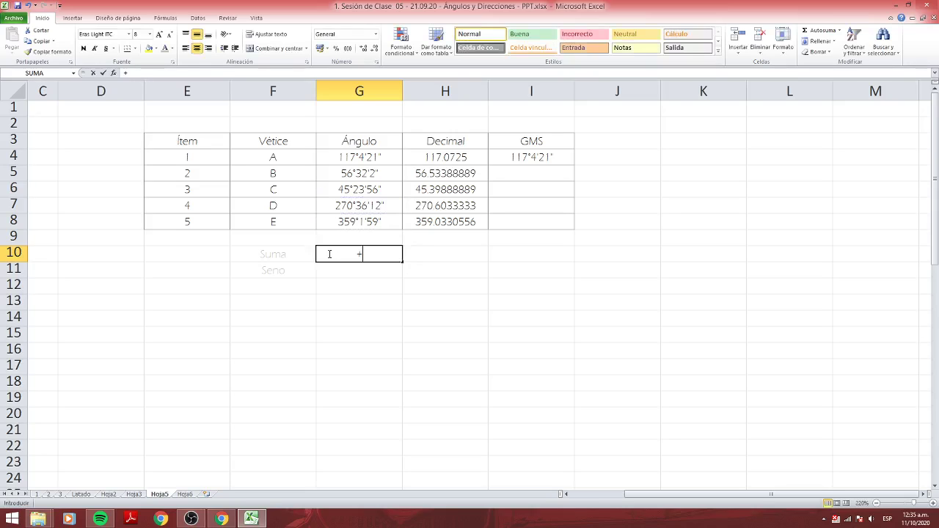
key("Up")
key("Up")
key("Up")
key("Up")
key("Up")
key("Up")
type("+")
key("Up")
key("Up")
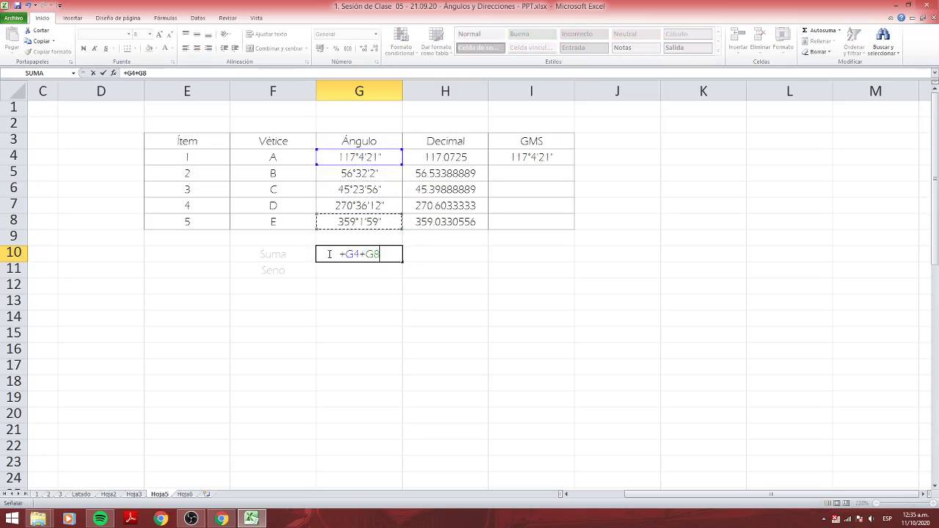
key("Up")
key("Up")
key("Return")
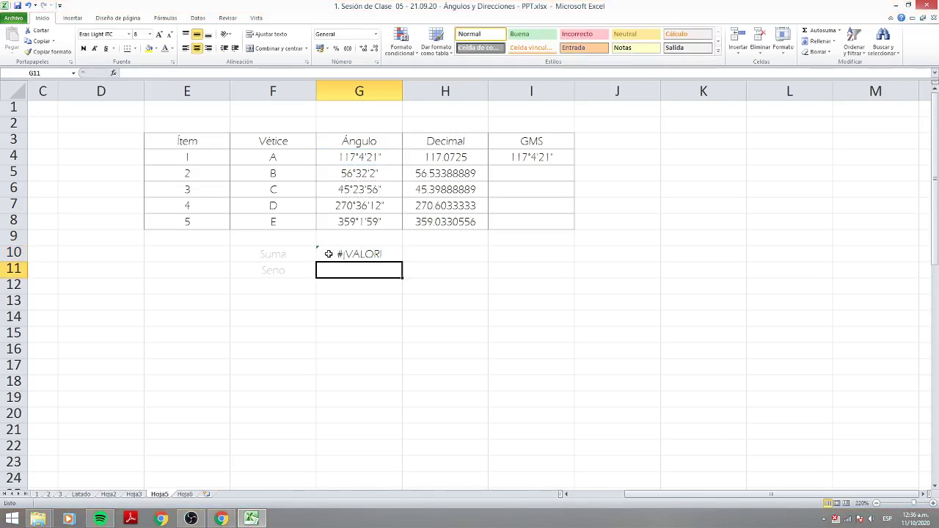
Enter =SENO(G4) in G11 for the sine of vertex A's angle.
type("+")
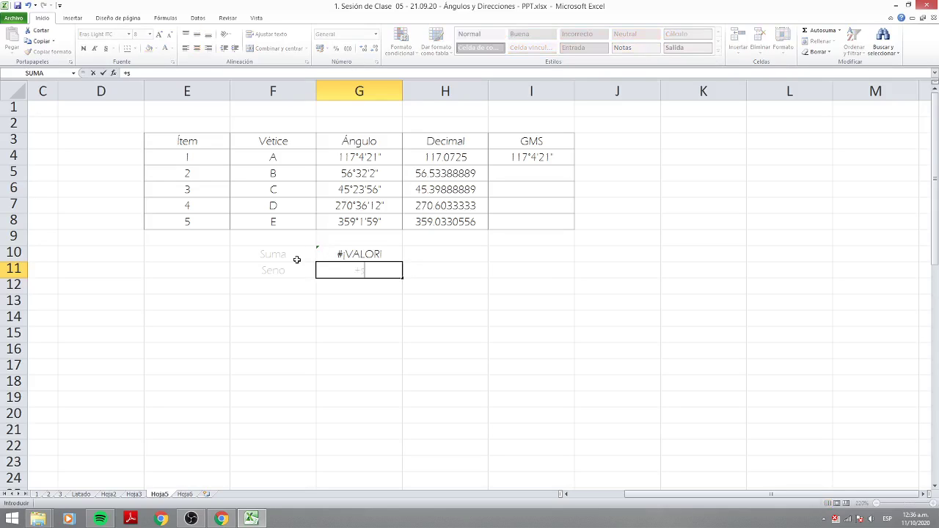
type("sen")
key("Tab")
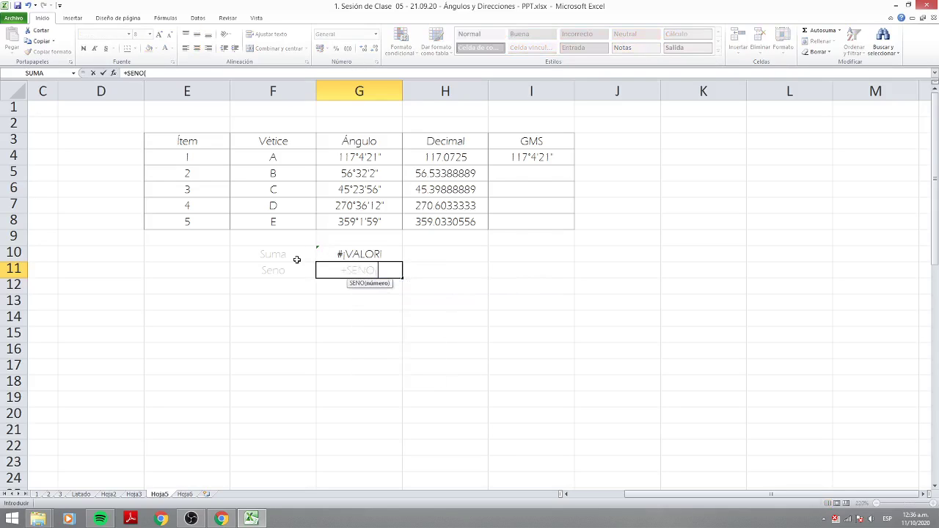
key("Up")
key("Up")
key("Up")
key("Up")
key("Up")
key("Up")
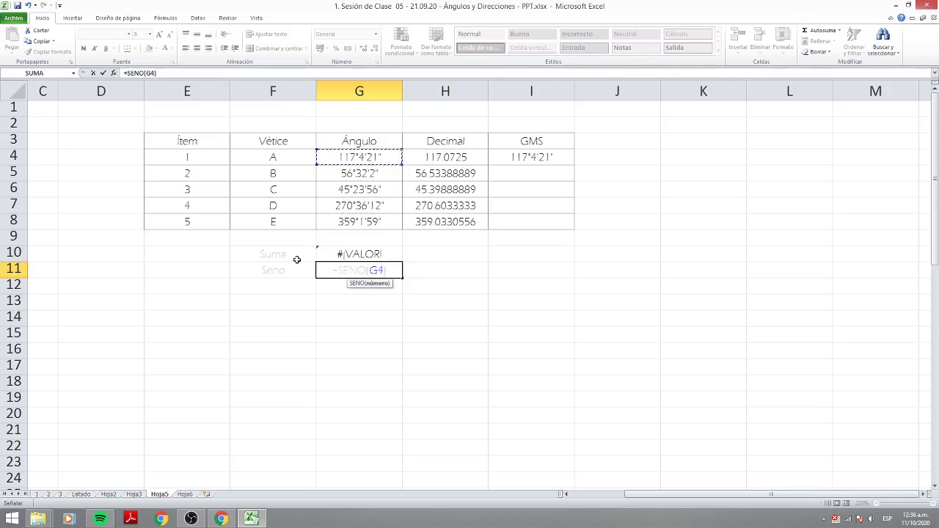
key("Return")
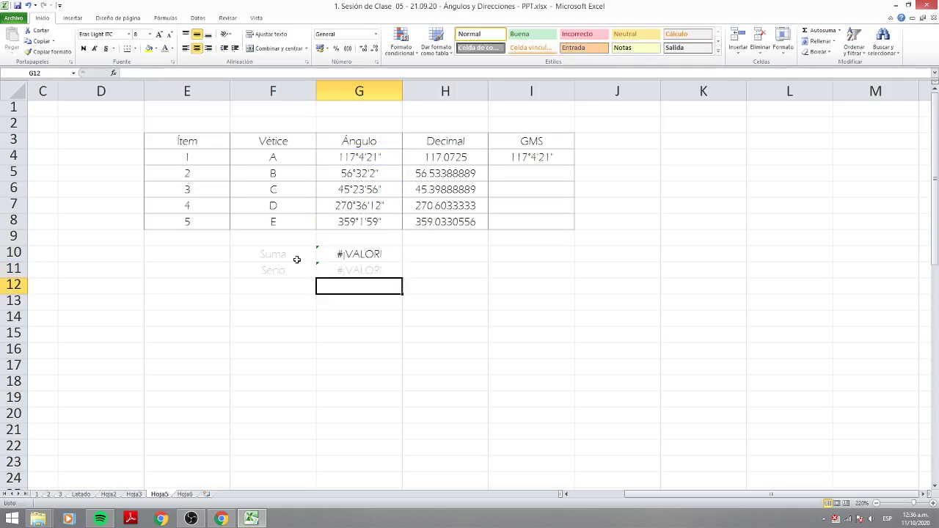
Make F9:I13 text automatic black and the G10:G11 error results red.
left_click_drag(290, 236, 532, 302)
left_click(171, 49)
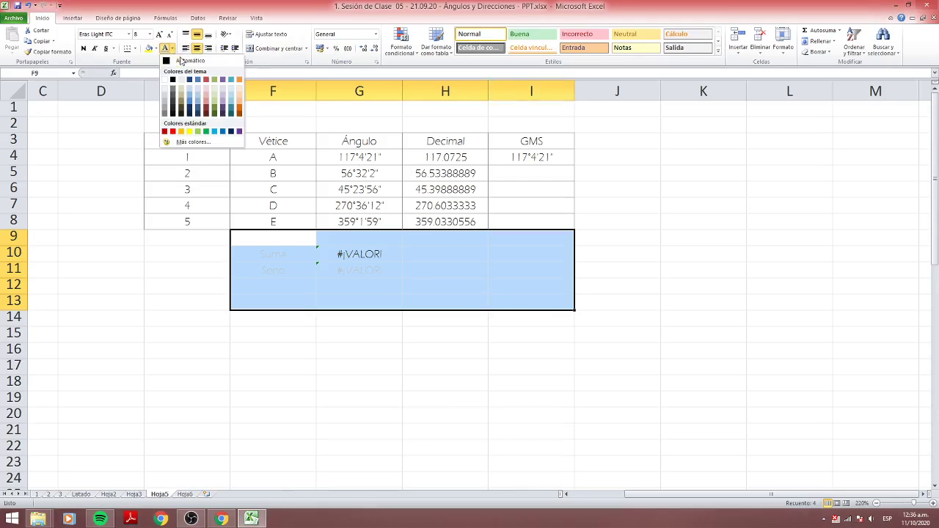
left_click(182, 60)
left_click(397, 270)
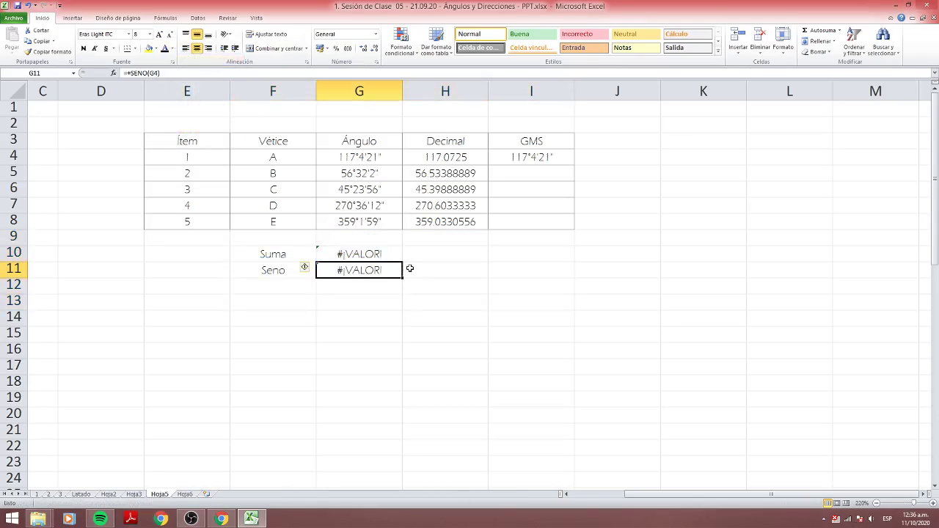
key("Up")
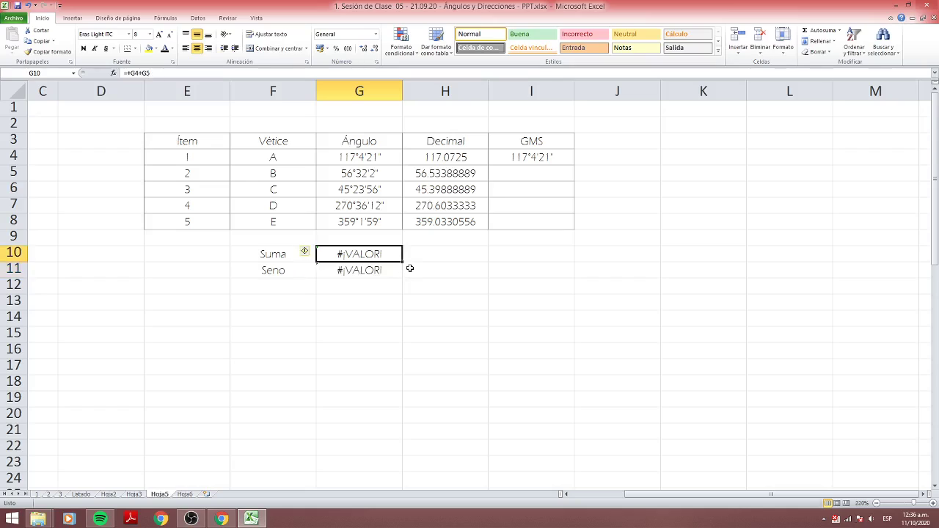
key("shift+Down")
left_click(172, 48)
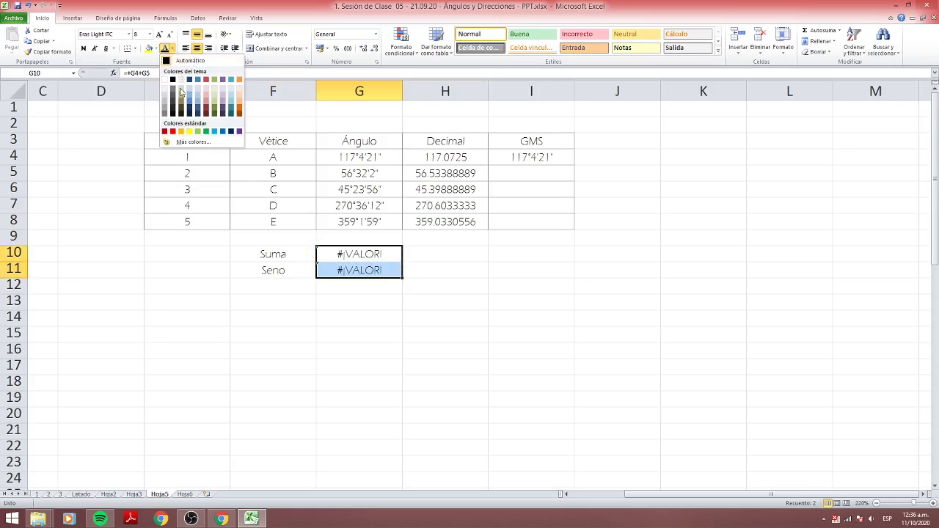
left_click(173, 131)
Copy the Suma and Seno formulas from G10:G11 into H10:H11 and make them black.
left_click(419, 249)
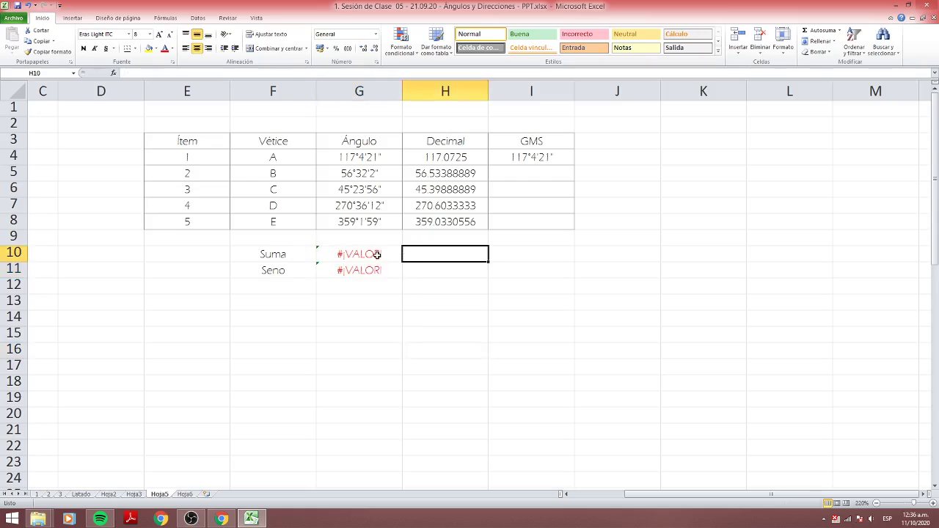
left_click_drag(376, 255, 377, 270)
key("ctrl+c")
left_click(428, 257)
key("ctrl+v")
left_click(444, 320)
left_click_drag(445, 253, 445, 286)
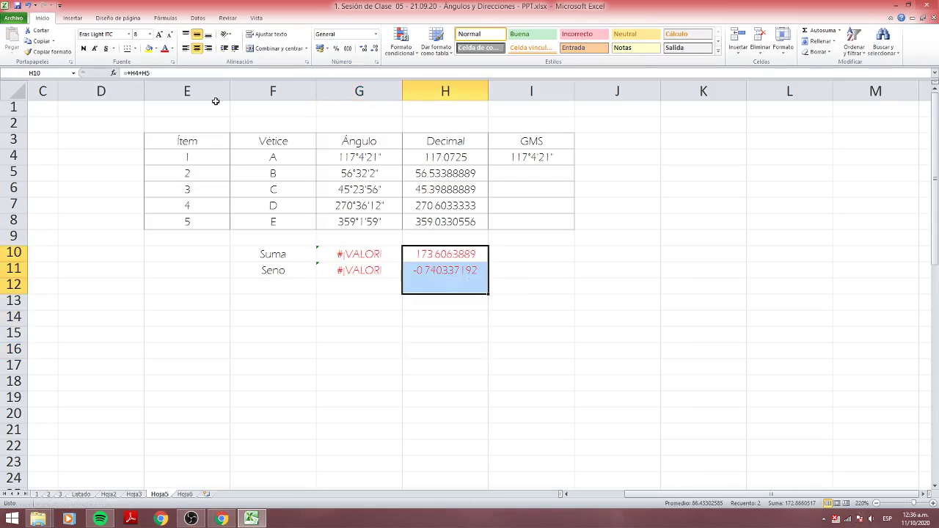
left_click(172, 48)
left_click(183, 64)
Check the H10 formula (H4+H5, 173.6063889) and the H11 SENO(H4) formula (-0.740337192).
left_click(430, 348)
left_click(438, 254)
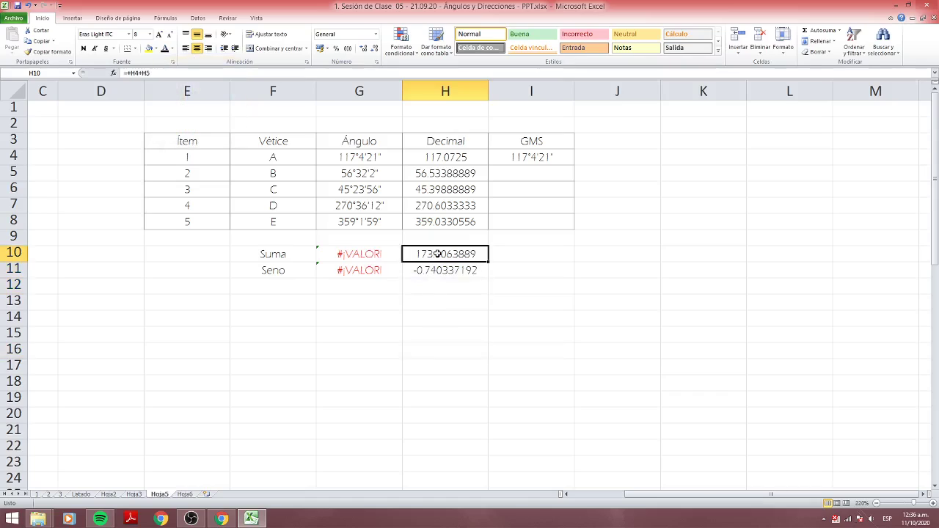
double_click(438, 254)
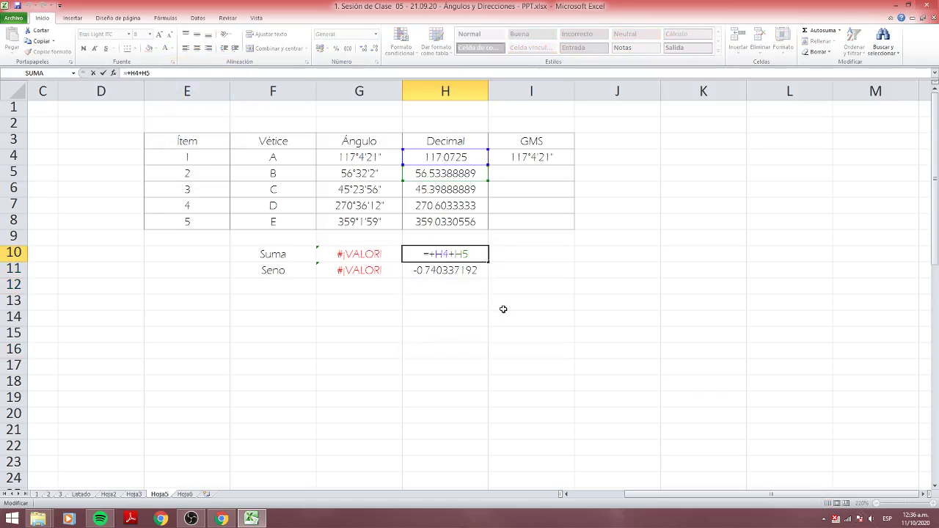
key("Escape")
key("Down")
key("F2")
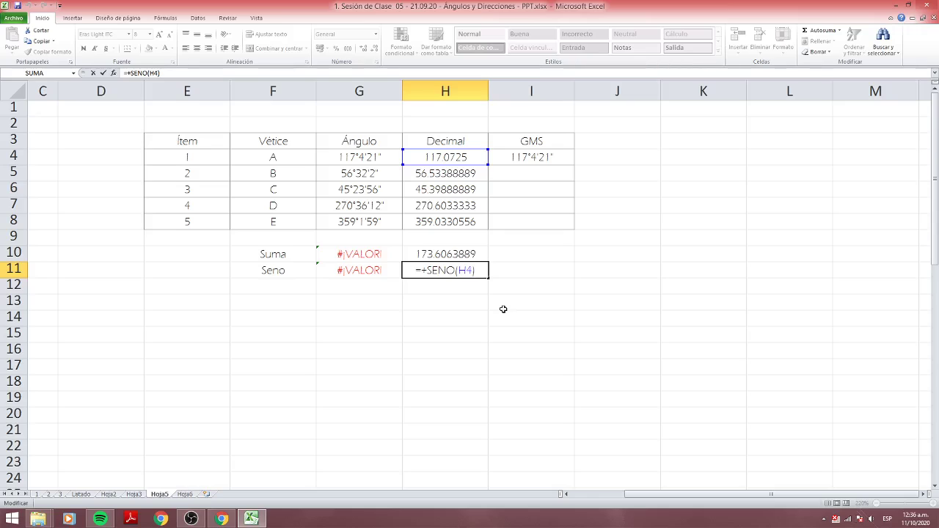
key("Escape")
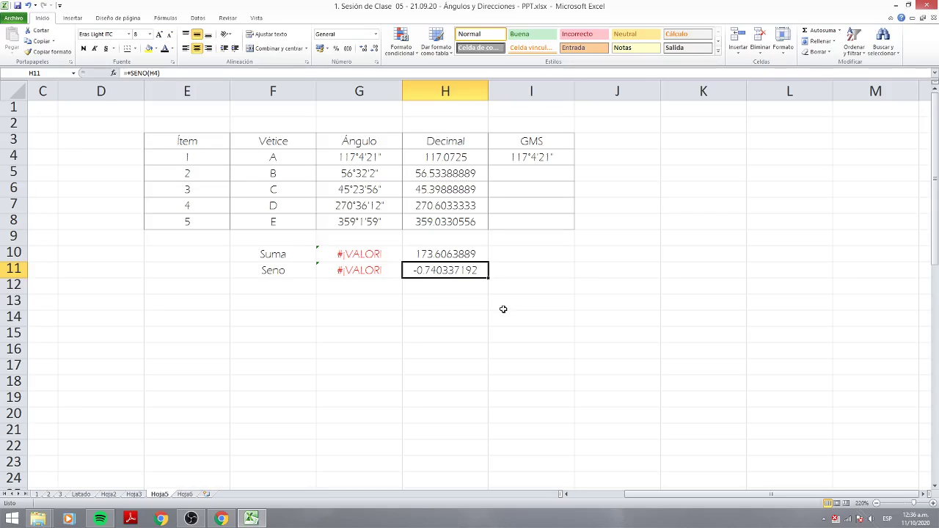
Copy the Seno label from F11 into F12.
key("Left")
key("Left")
key("ctrl+c")
key("Down")
key("ctrl+v")
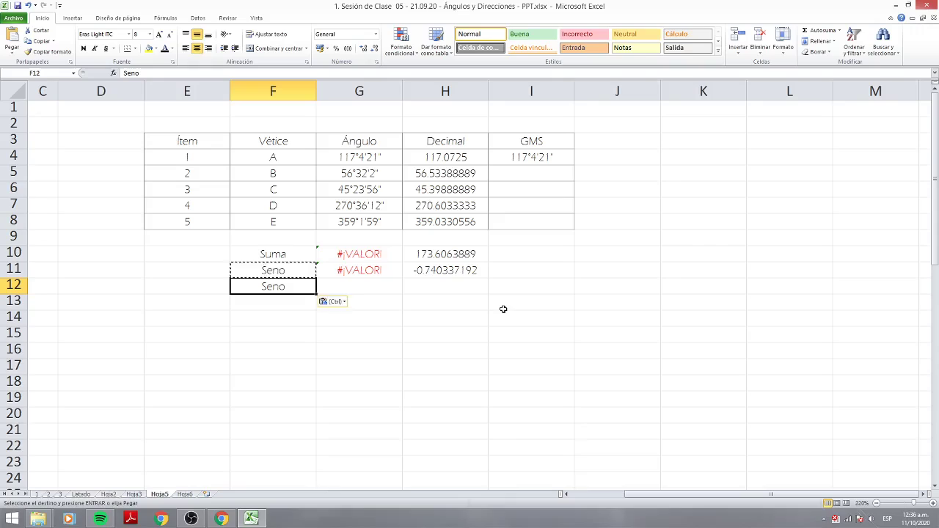
key("Escape")
Fill H12 with =SENO(RADIANES(H5)), giving 0.834212132.
key("Up")
key("Right")
key("Right")
key("Down")
key("ctrl+d")
key("F2")
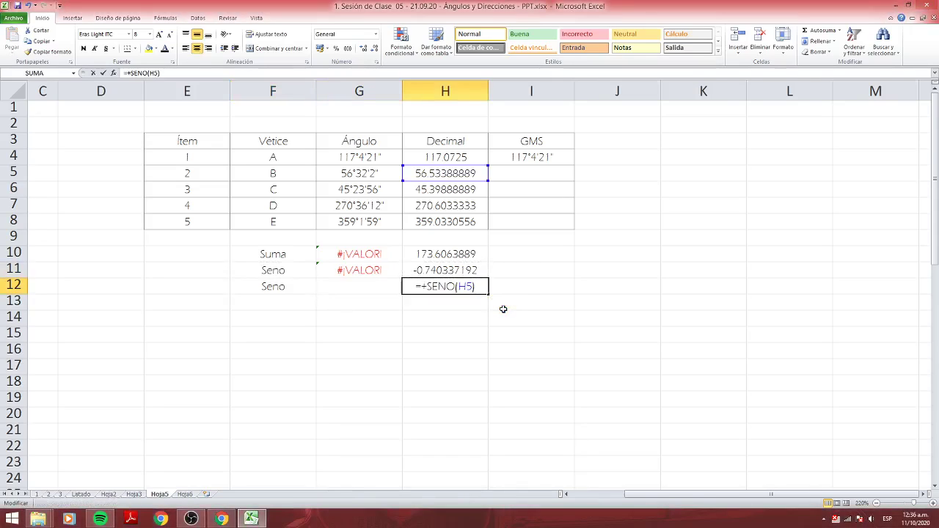
type("ra")
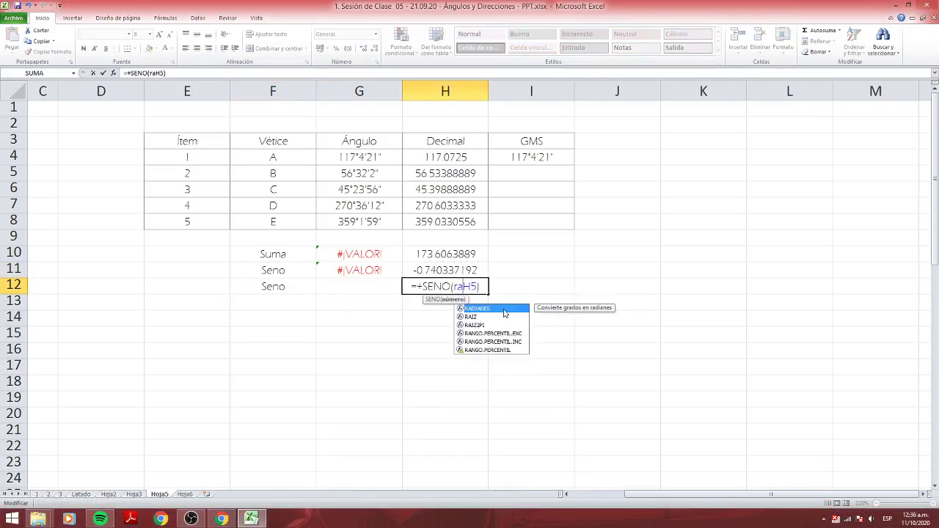
key("Tab")
key("End")
type(")")
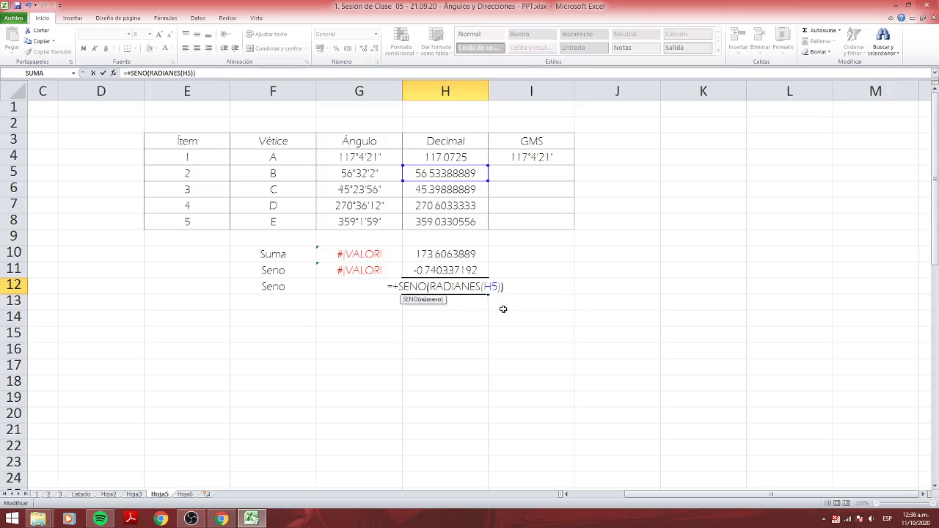
key("Return")
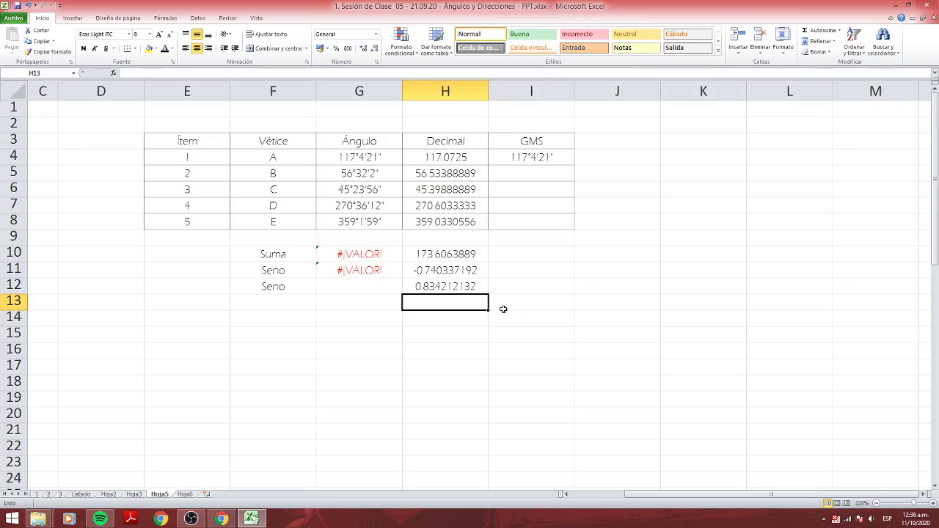
Select the Decimal and GMS headers in H3:I3.
key("Up")
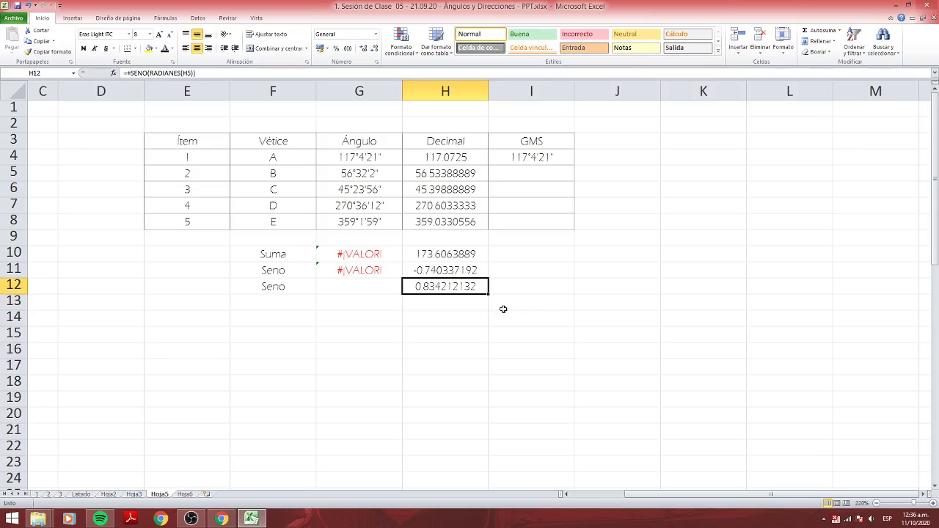
key("Up")
key("Up")
key("Up")
key("Up")
key("Up")
key("Up")
key("shift+Right")
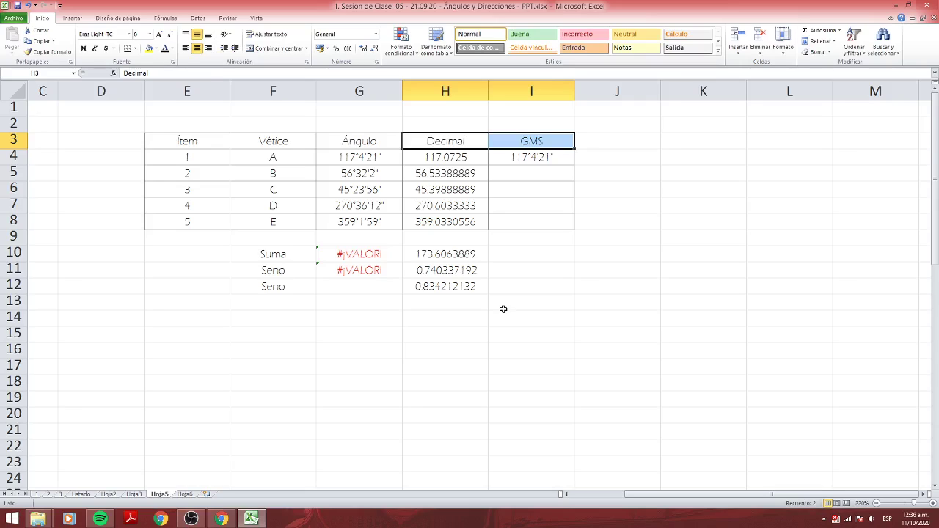
Review and confirm the CONCATENAR degrees-minutes-seconds formula in I4.
key("Down")
key("Right")
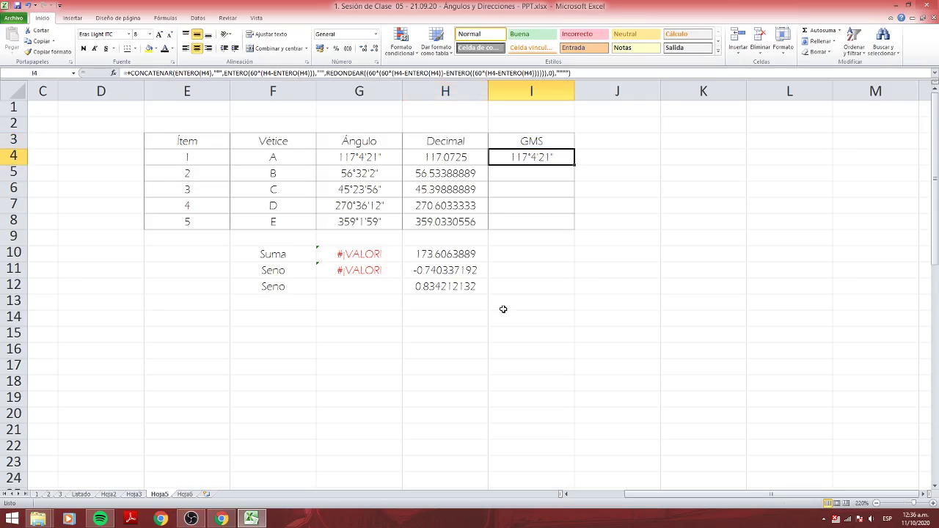
left_click_drag(574, 73, 123, 75)
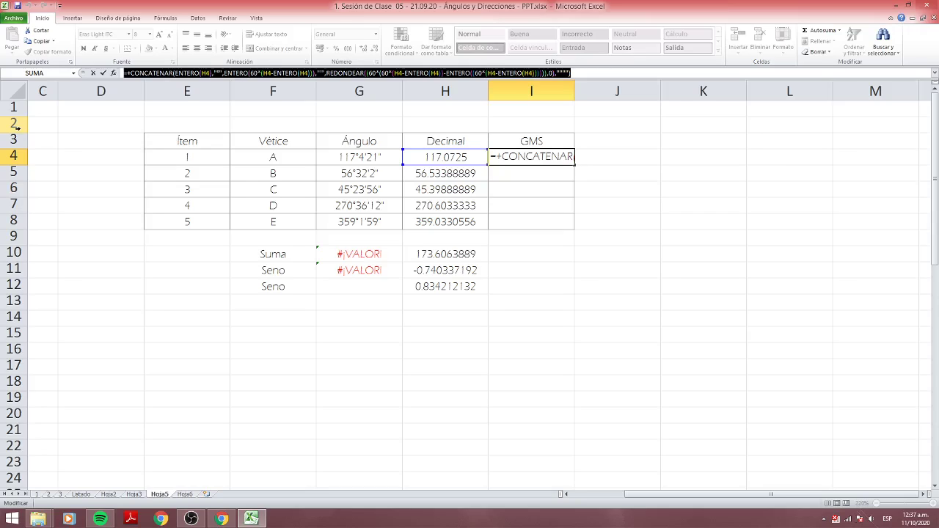
key("Return")
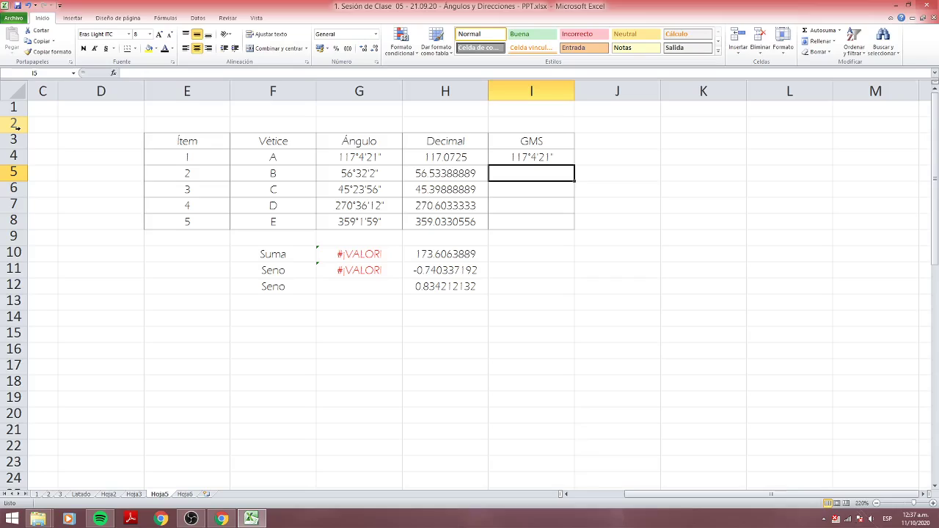
Copy the I4 GMS formula into I5:I8 for vertices B–E and compare with Ángulo.
key("Up")
key("ctrl+c")
key("Down")
key("ctrl+v")
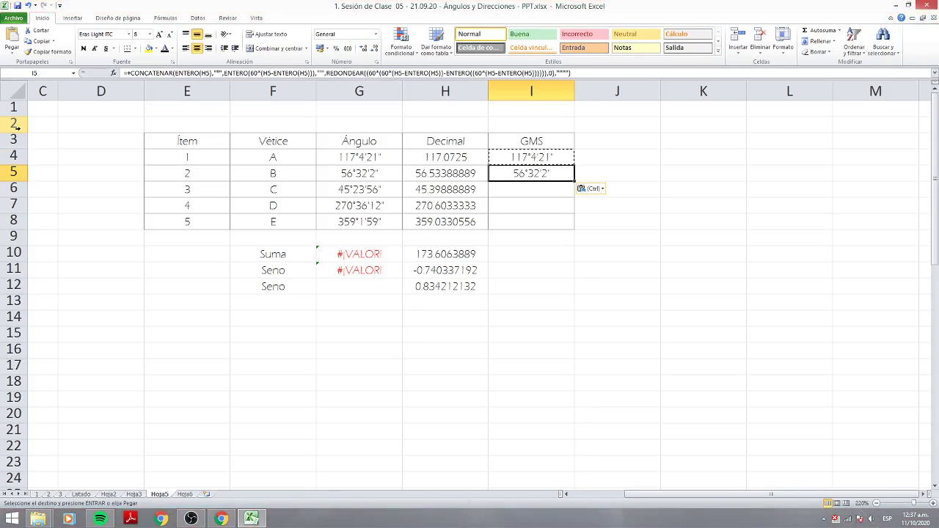
key("Down")
key("ctrl+v")
key("Down")
key("ctrl+v")
key("Down")
key("ctrl+v")
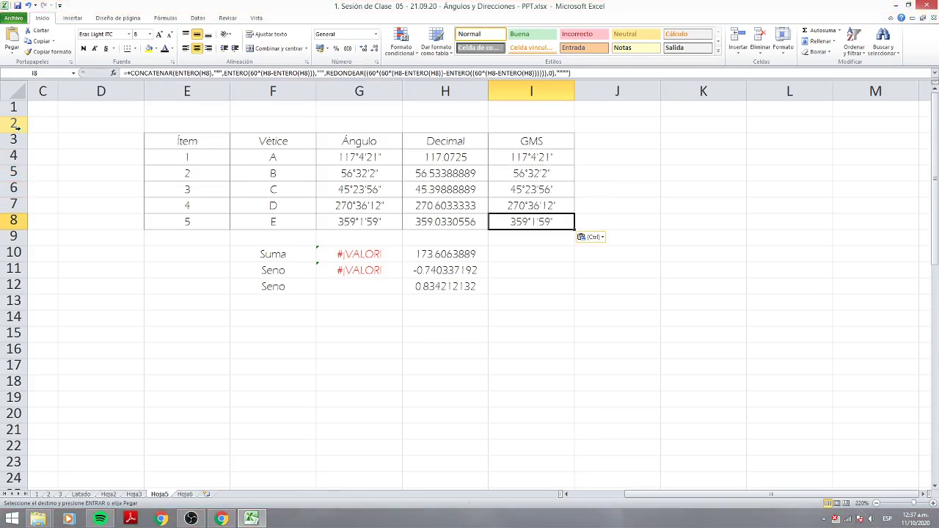
key("Escape")
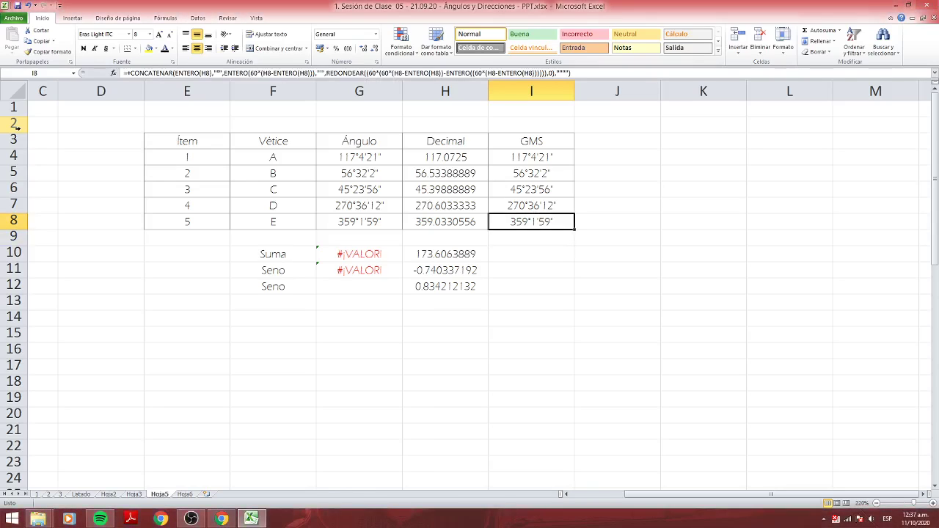
key("Left")
key("Left")
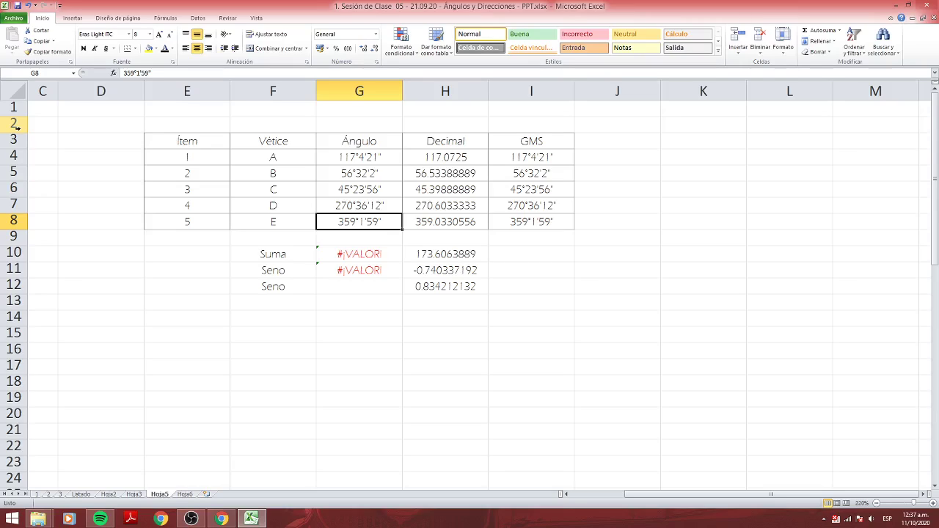
Review the Decimal and GMS formulas for the vertices in the Hoja5 table.
key("Right")
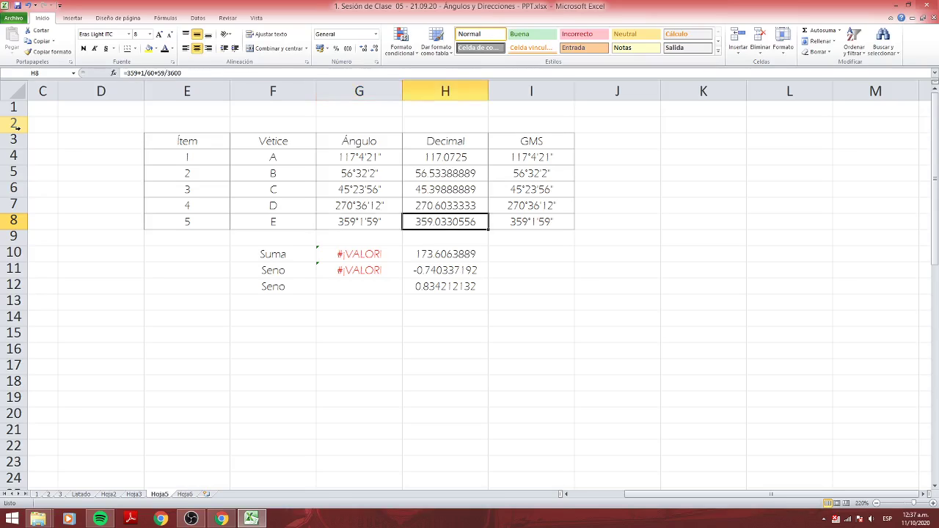
key("Right")
key("Up")
key("Up")
key("Up")
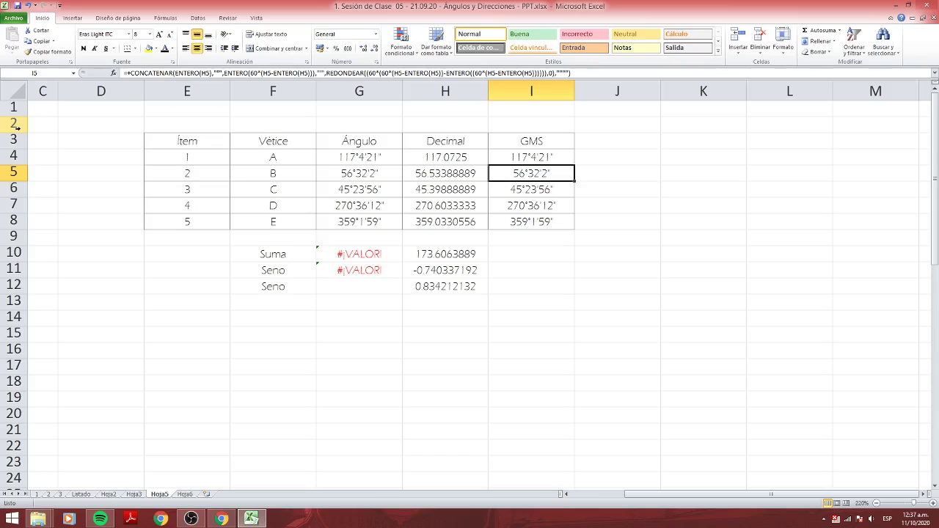
scroll(327, 323, "down", 7)
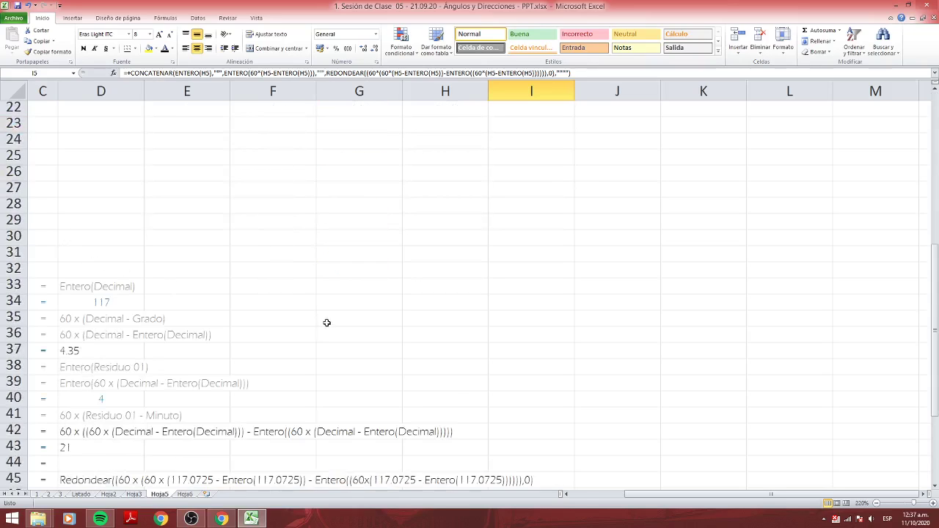
scroll(362, 330, "down", 2)
scroll(454, 342, "down", 1)
scroll(454, 343, "left", 2)
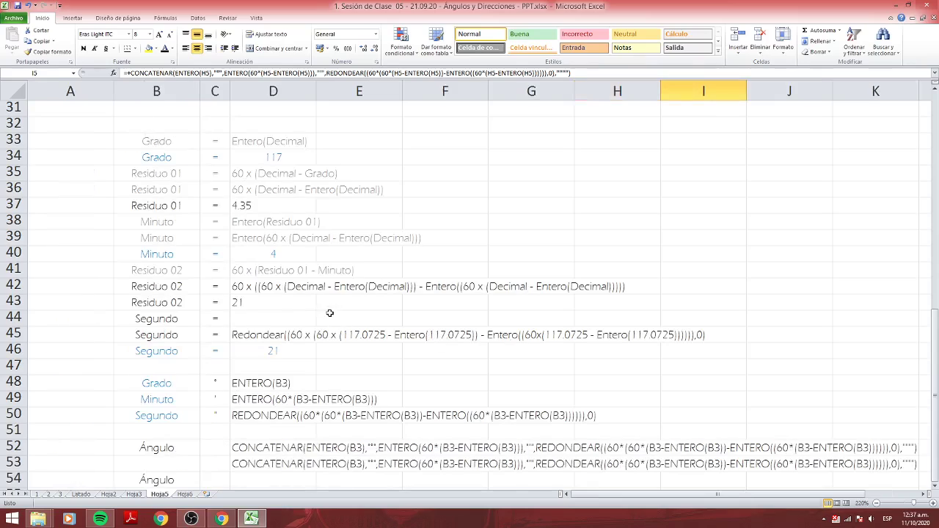
scroll(218, 273, "up", 2)
scroll(217, 273, "up", 5)
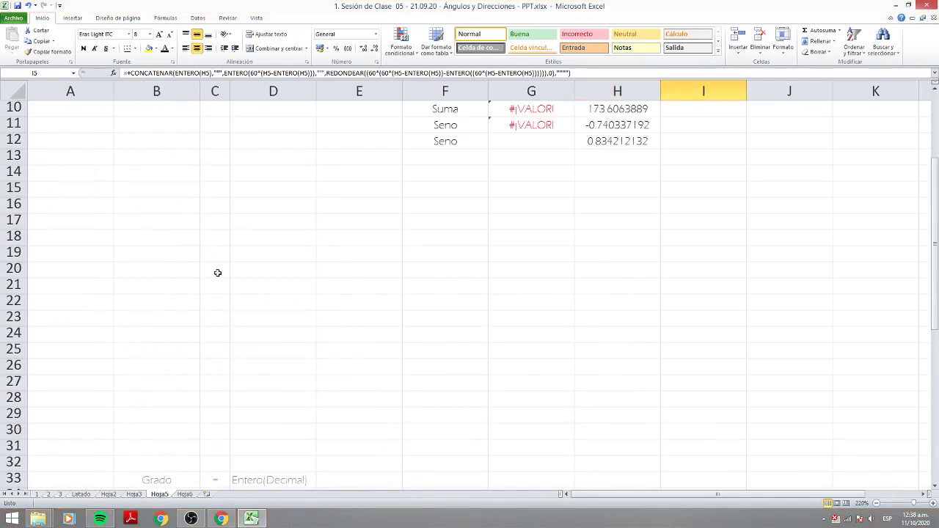
scroll(218, 273, "up", 3)
Inspect the test angle 117°4'21" in A3, its decimal formula in B3, and the Minuto label.
left_click_drag(54, 131, 145, 143)
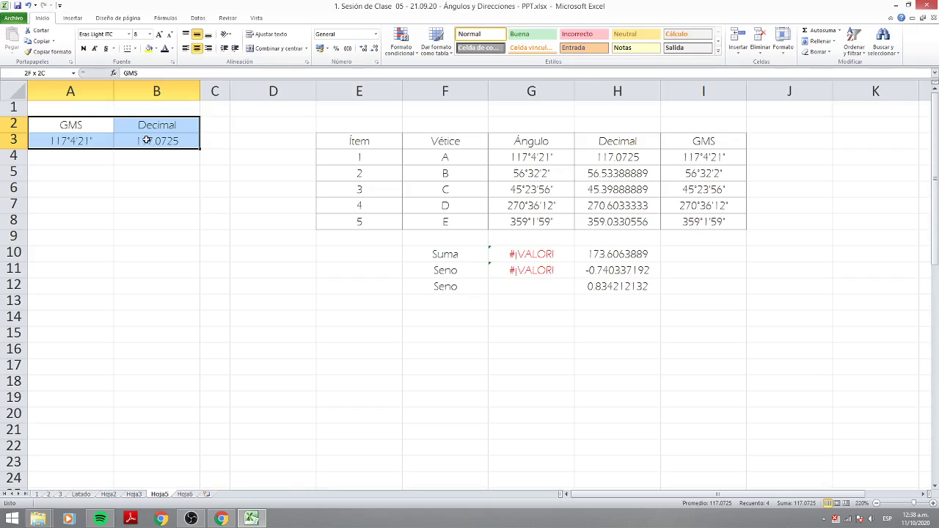
left_click(79, 147)
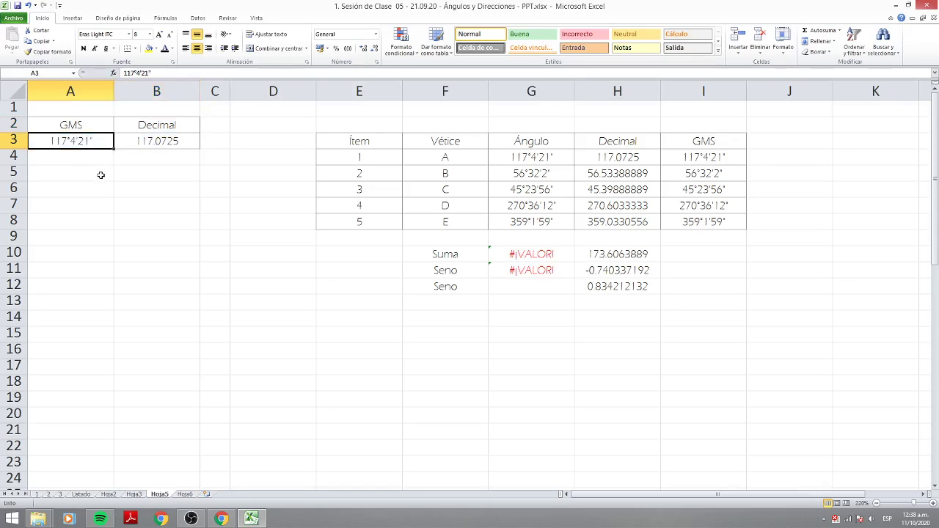
left_click(169, 141)
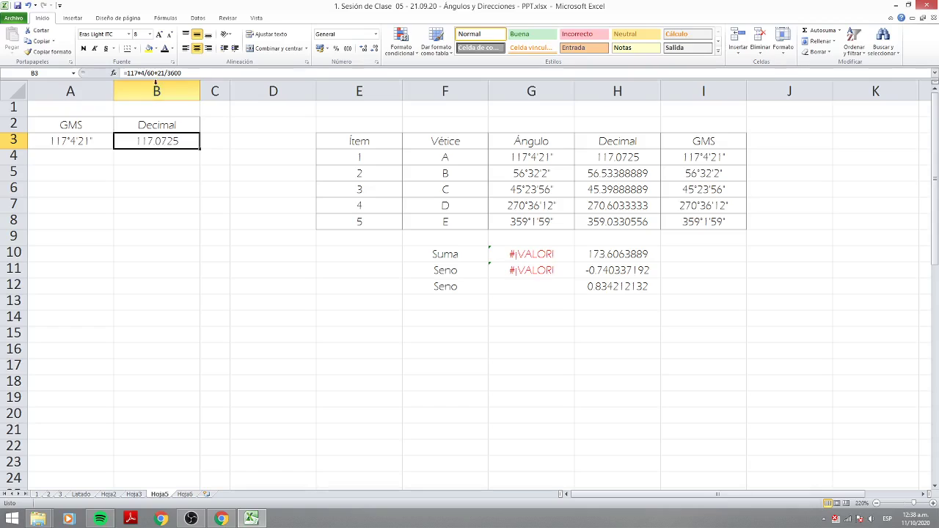
scroll(188, 222, "down", 6)
scroll(177, 272, "down", 3)
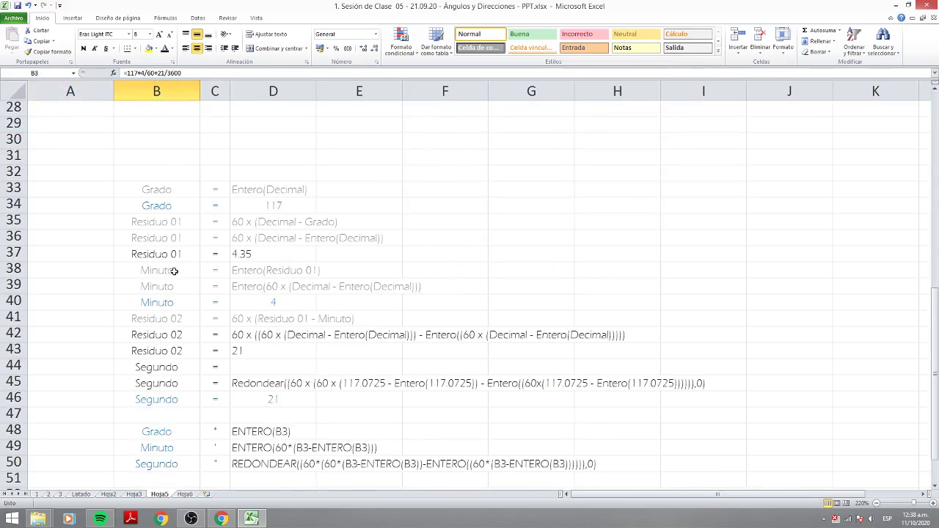
left_click(117, 270)
scroll(116, 274, "up", 2)
scroll(115, 273, "up", 2)
scroll(115, 268, "down", 4)
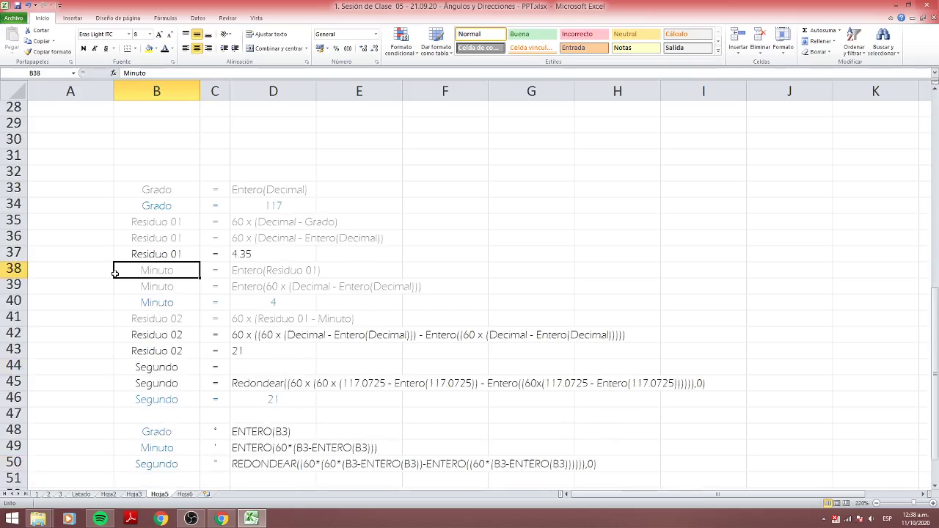
scroll(115, 272, "down", 2)
scroll(115, 270, "up", 1)
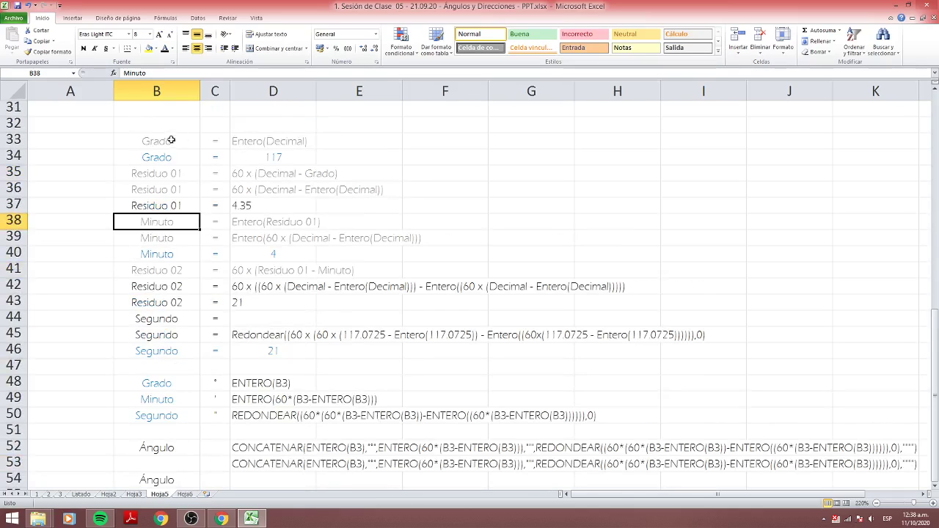
Highlight the Grado, Minuto and Segundo results and column D derivation, then select the CONCATENAR note in D52.
left_click_drag(147, 153, 272, 160)
left_click_drag(148, 257, 273, 255)
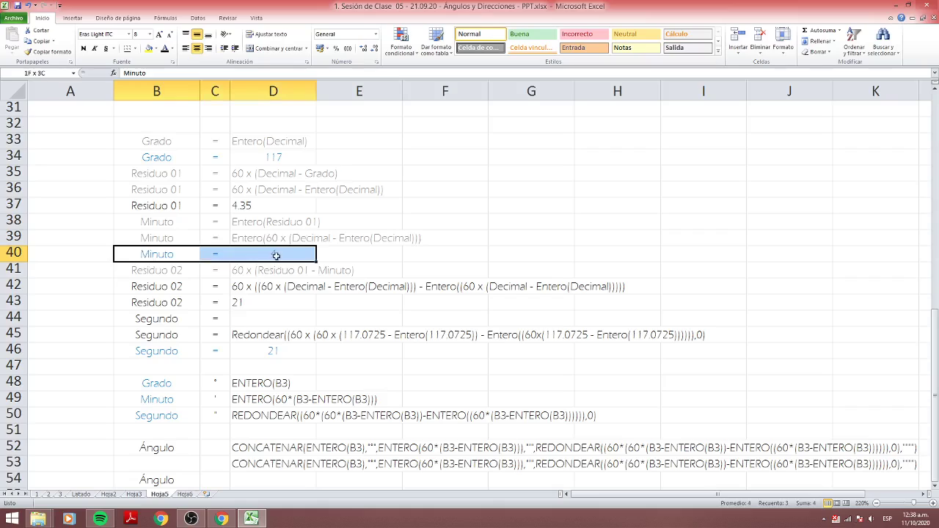
left_click_drag(147, 352, 273, 352)
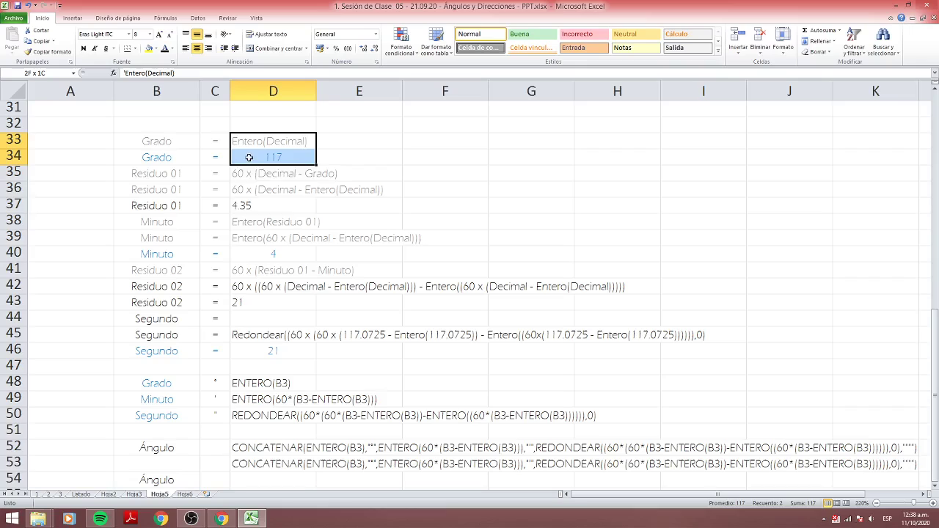
mouse_move(253, 142)
left_mouse_down()
mouse_move(242, 334)
mouse_move(678, 345)
left_mouse_up()
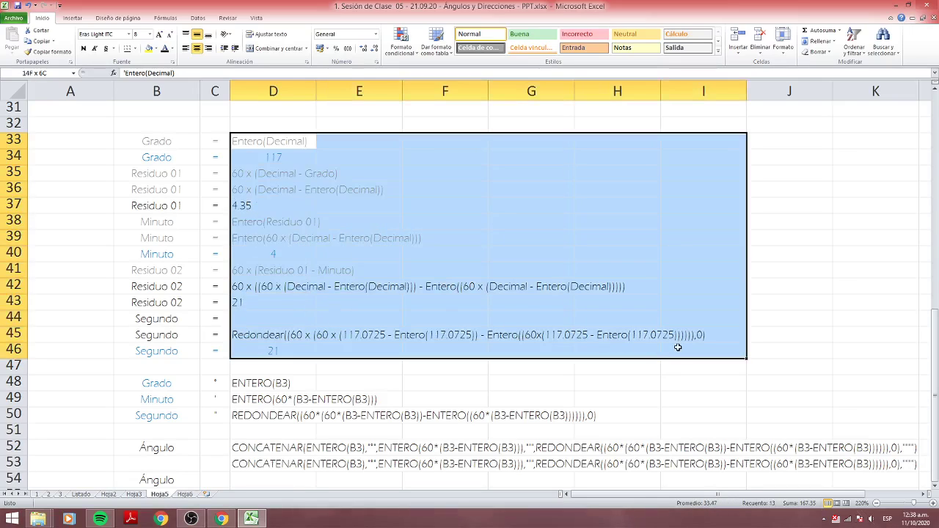
left_click(552, 362)
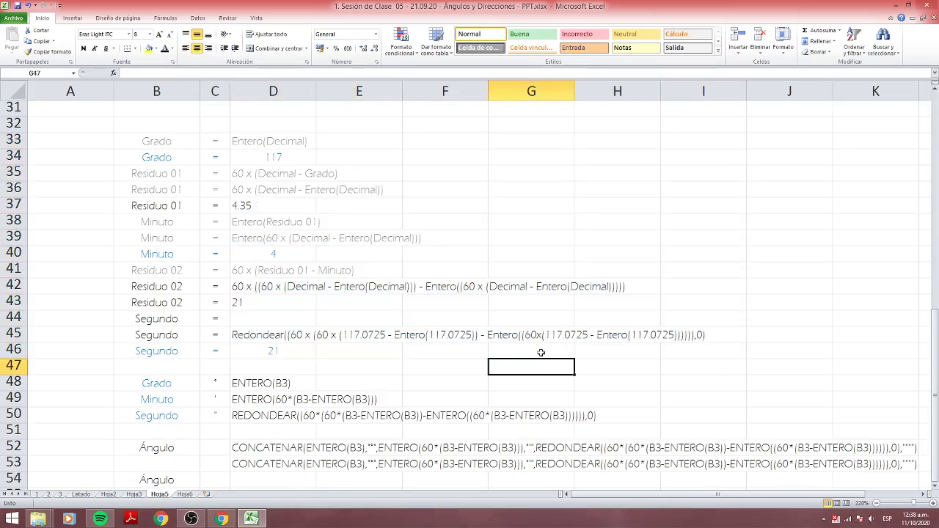
left_click_drag(157, 158, 297, 155)
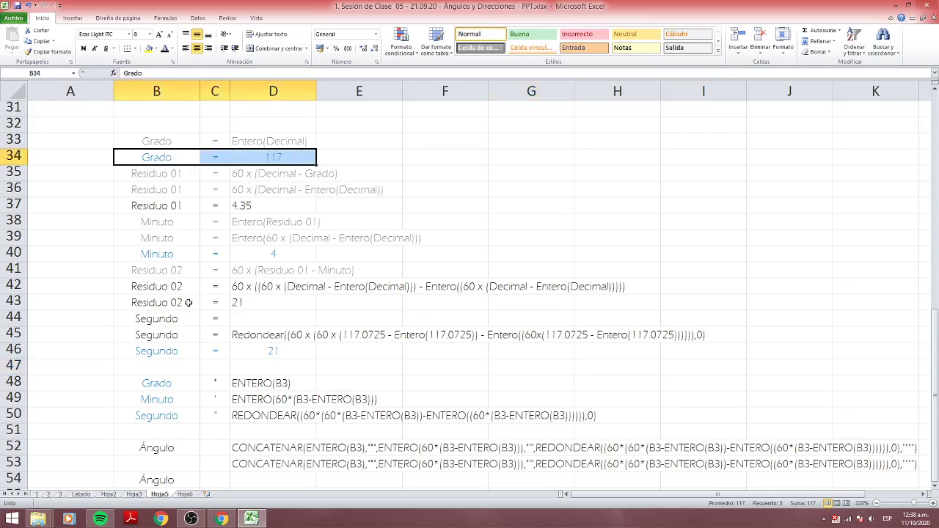
left_click_drag(149, 256, 266, 251)
left_click_drag(161, 352, 275, 347)
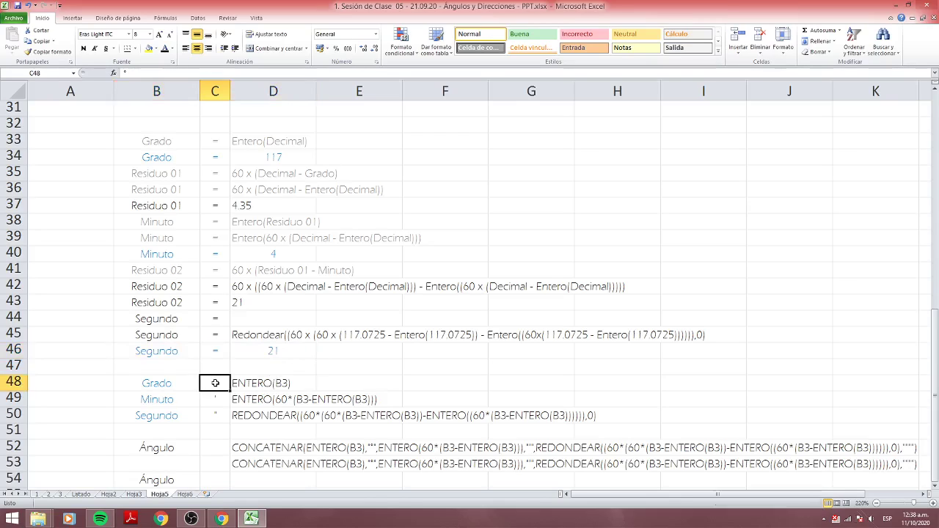
left_click_drag(215, 383, 215, 415)
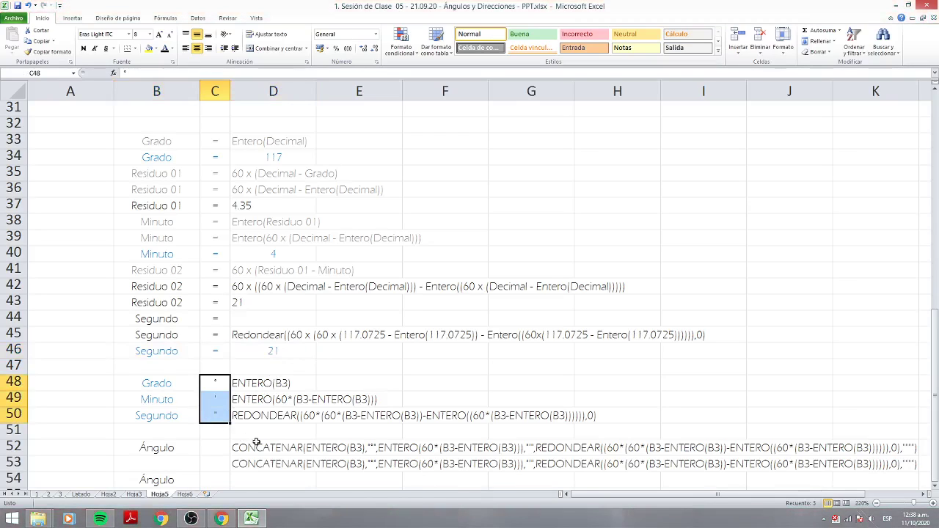
key("Down")
key("Down")
key("Down")
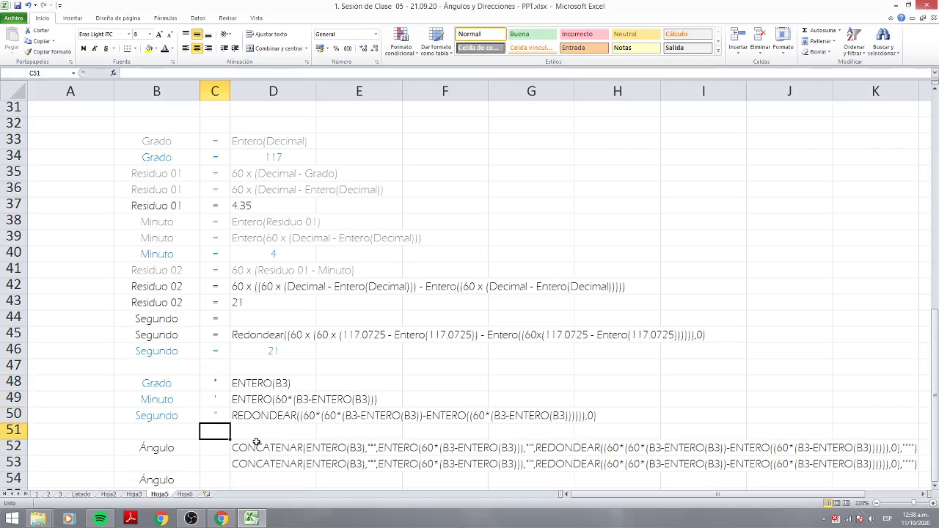
left_click(257, 442)
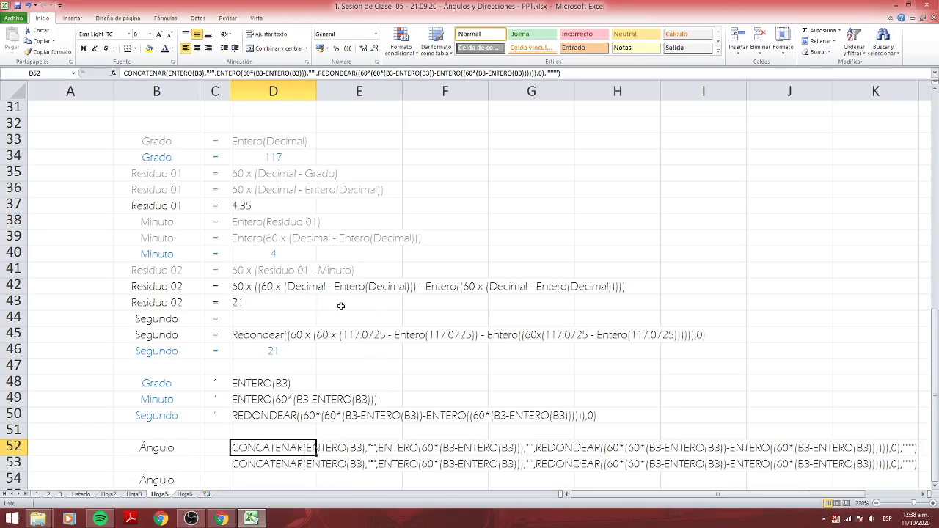
left_click(264, 156)
left_click(208, 381)
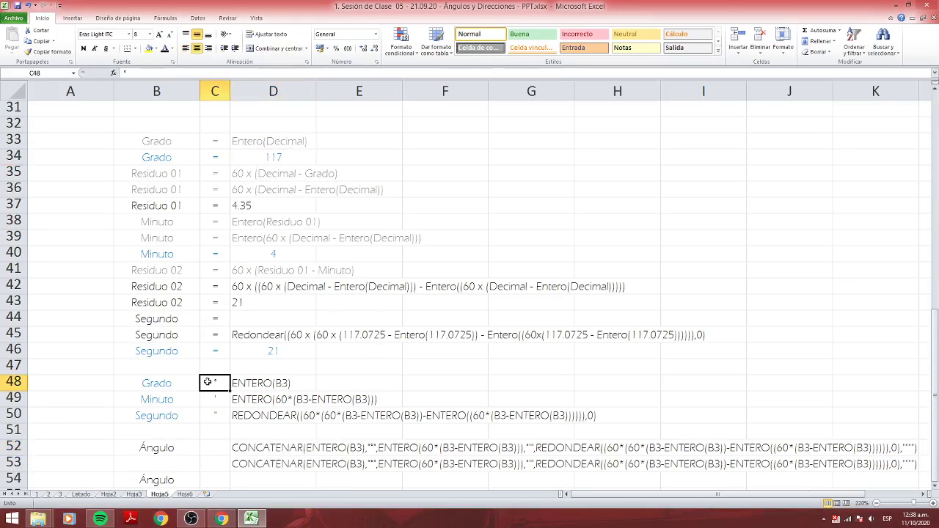
left_click(277, 254)
left_click(222, 398)
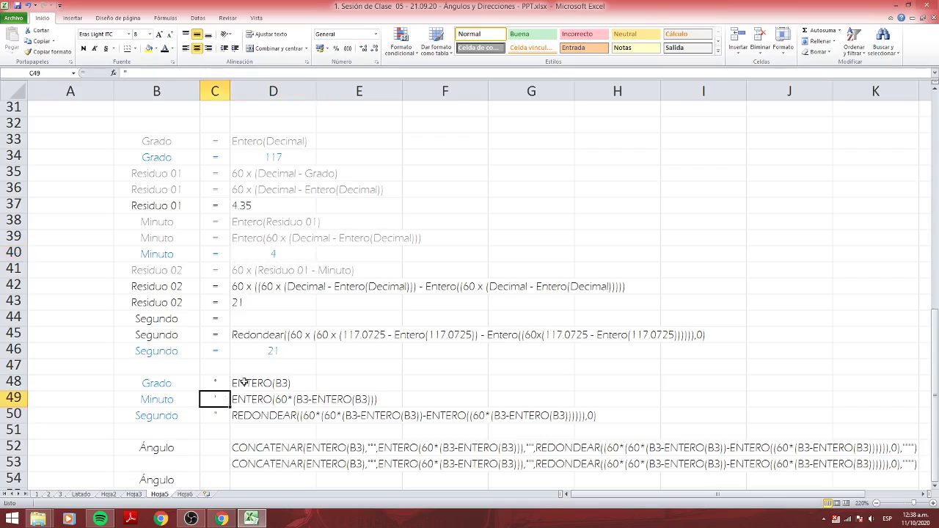
left_click(272, 345)
left_click(218, 415)
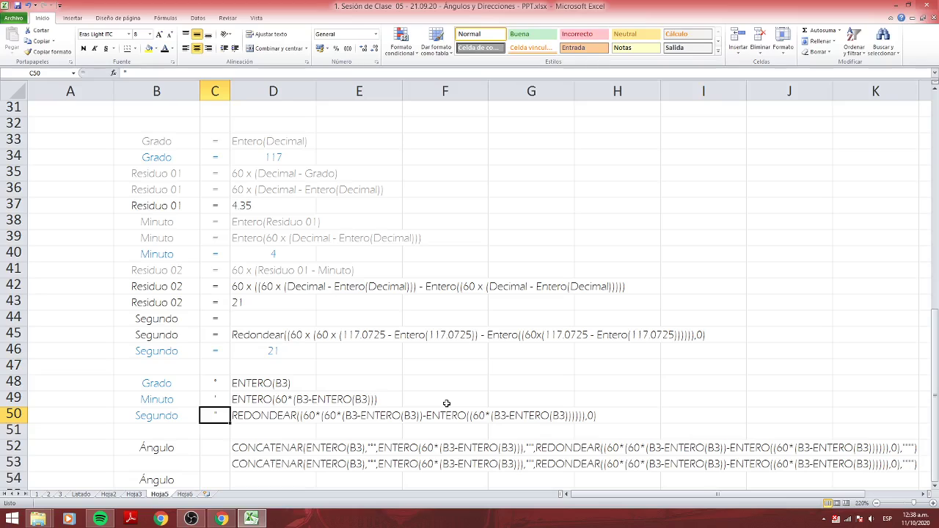
scroll(293, 396, "up", 2)
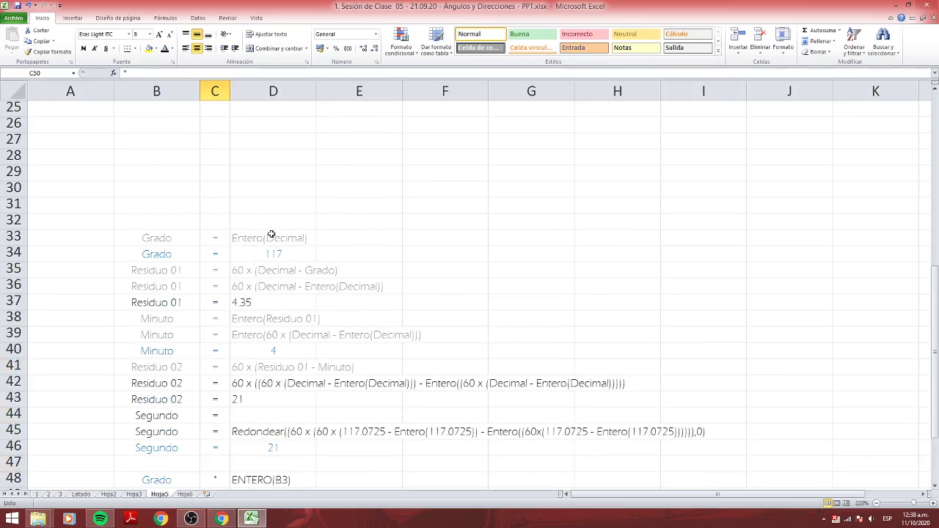
scroll(286, 205, "down", 1)
scroll(275, 352, "down", 3)
left_click(264, 368)
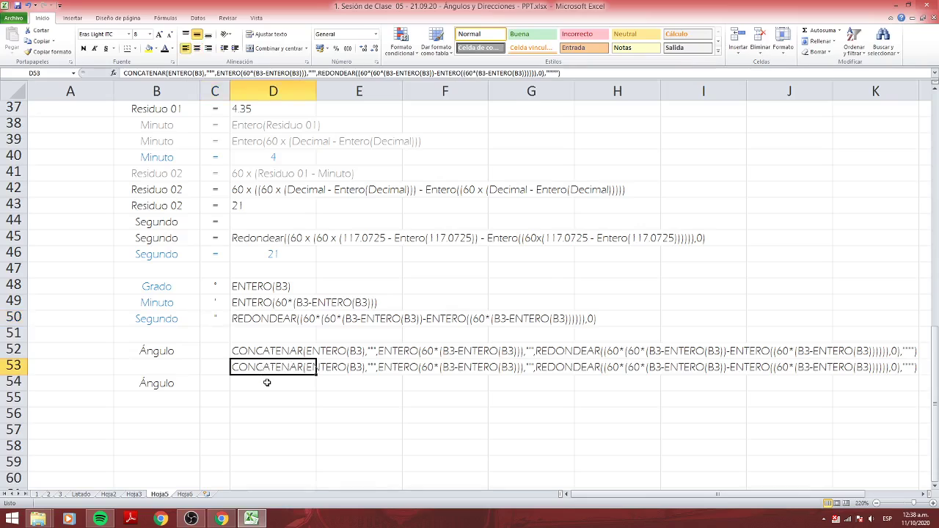
scroll(267, 382, "down", 2)
left_click(247, 400)
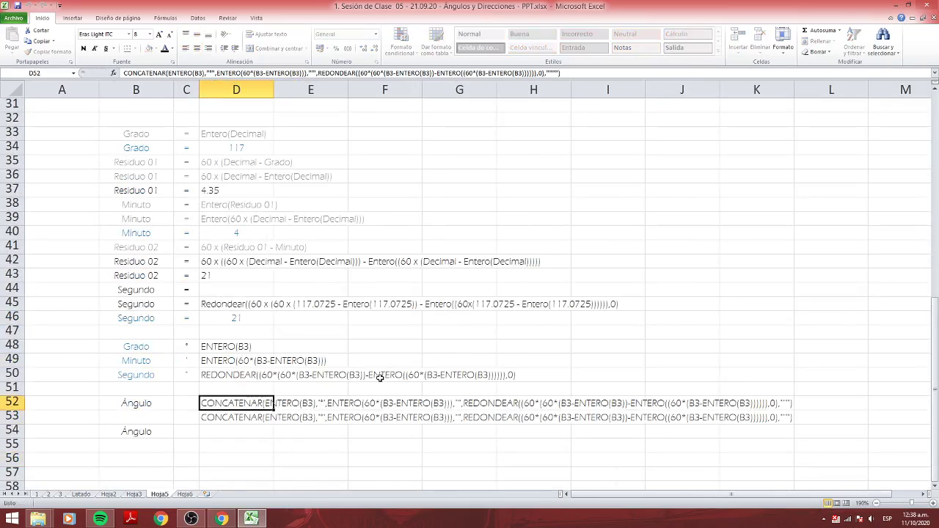
scroll(380, 377, "up", 10)
left_click(652, 233)
Paste vertex C's decimal 45.39888889 from H6 into H15 as a plain value.
scroll(637, 189, "up", 2)
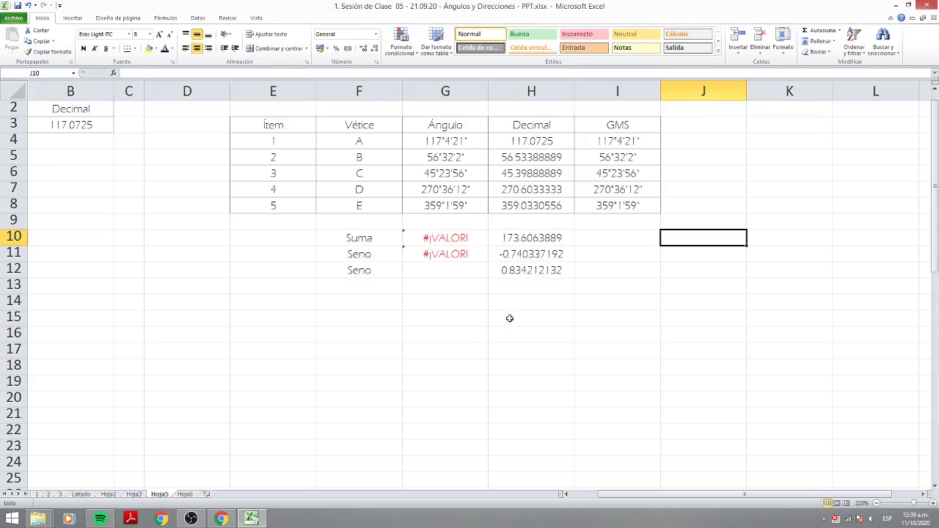
left_click(514, 170)
key("ctrl+c")
right_click(506, 317)
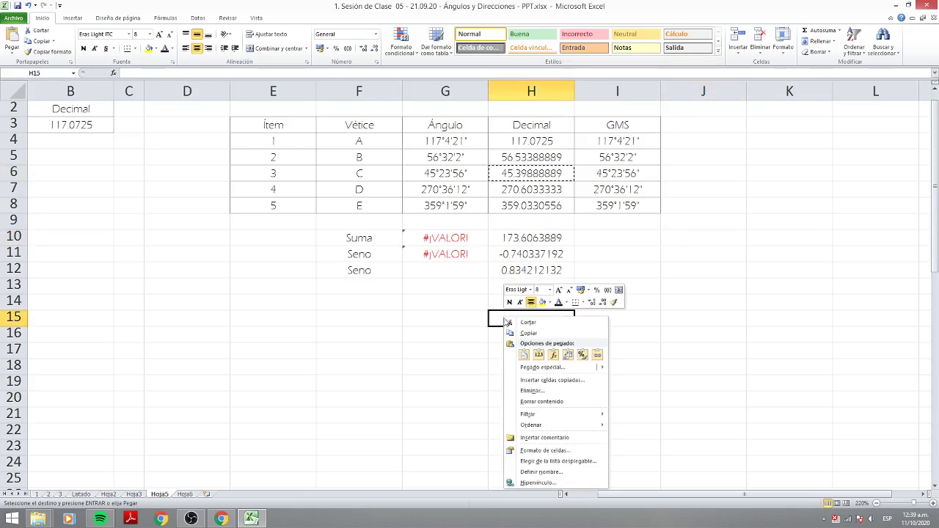
left_click(544, 368)
key("v")
key("Return")
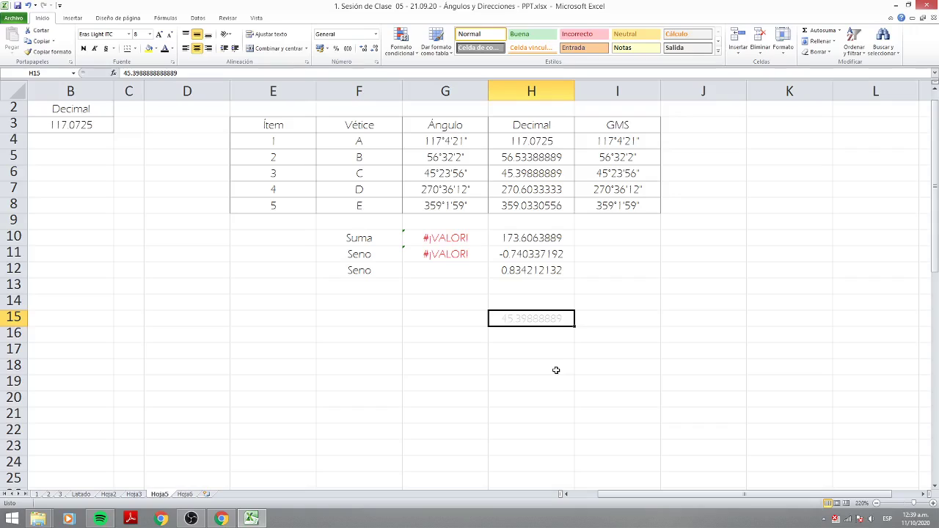
left_click(579, 346)
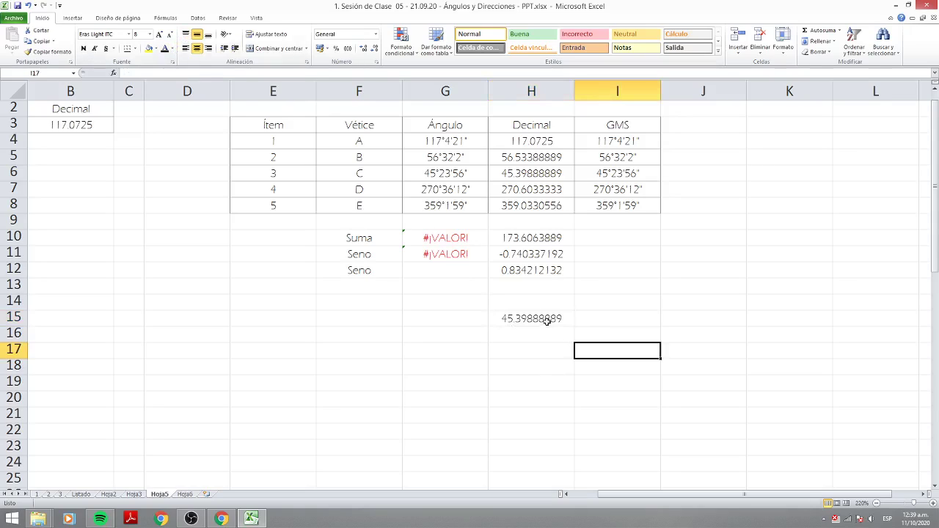
left_click(546, 321)
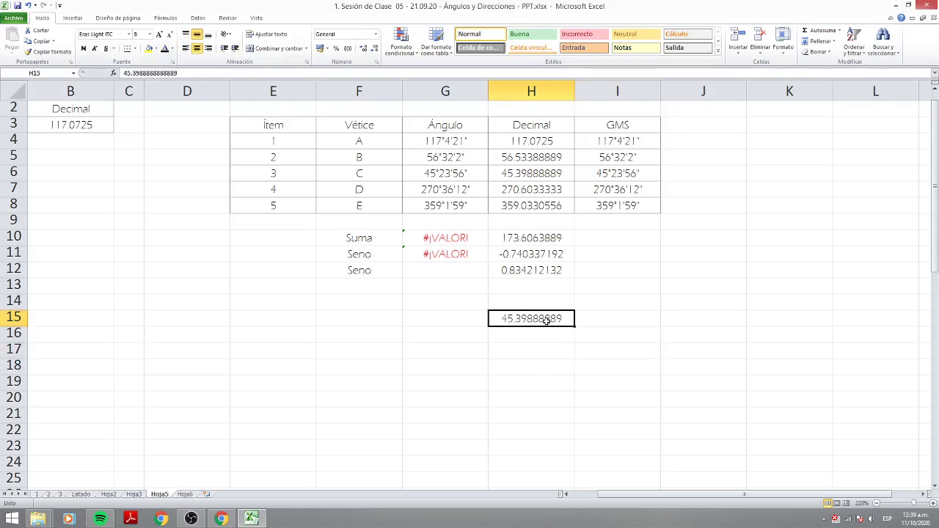
Copy the GMS conversion formula beside it and clear the stray pastes from I13:I17.
left_click(622, 141)
key("ctrl+c")
left_click(616, 302)
key("ctrl+v")
left_click(606, 319)
key("ctrl+v")
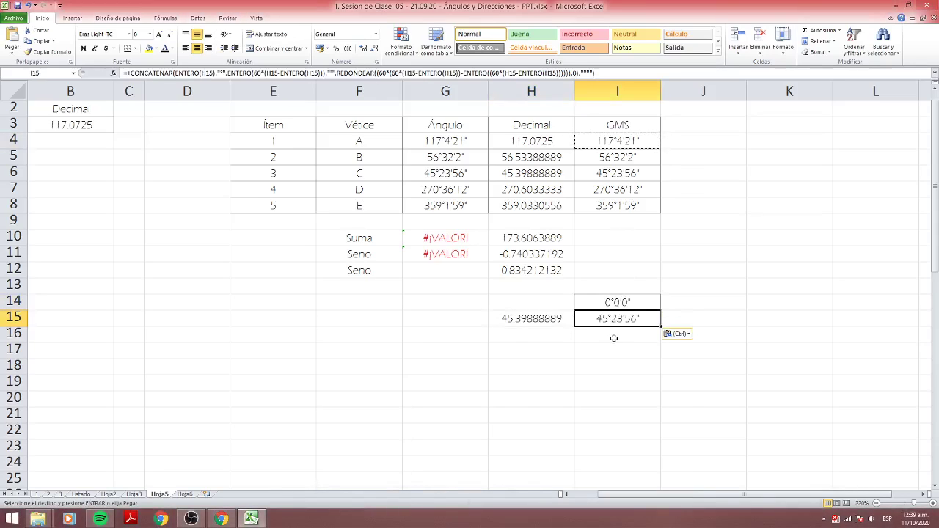
key("Escape")
left_click(675, 301)
key("ctrl+c")
left_click_drag(617, 286, 618, 355)
key("ctrl+v")
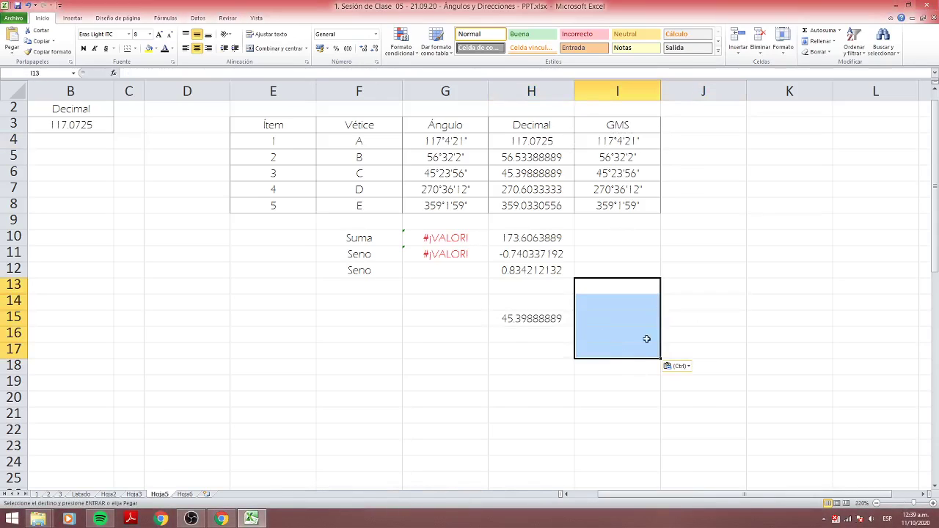
key("Escape")
Paste the GMS formula into I15 so it returns 45°23'56".
left_click(621, 158)
key("ctrl+c")
left_click(616, 316)
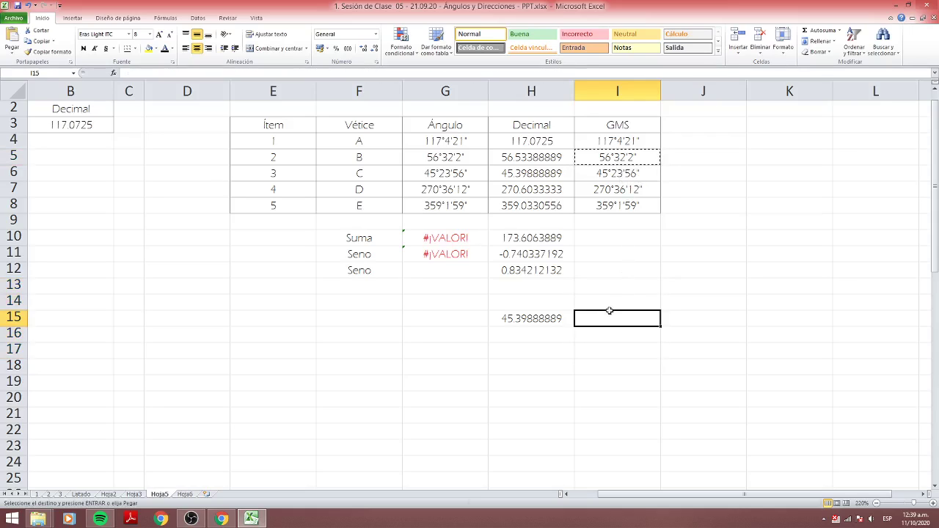
key("ctrl+v")
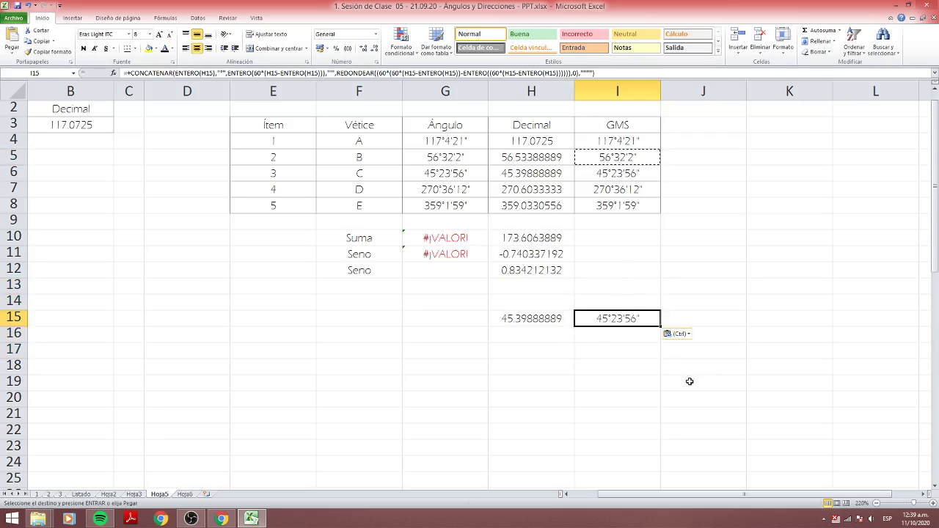
key("Escape")
Enter test value 45 in H17 and copy the GMS formula beside it, giving 45°0'0".
left_click(531, 352)
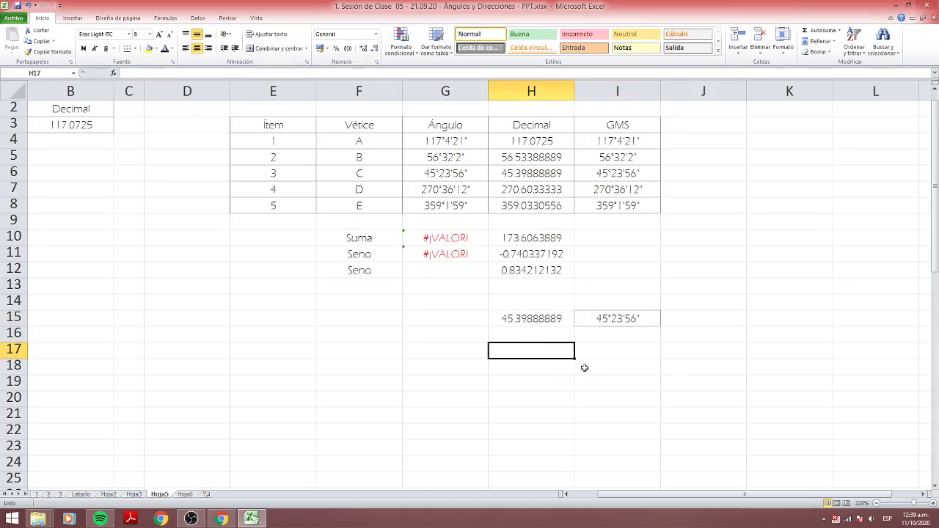
type("45")
key("Return")
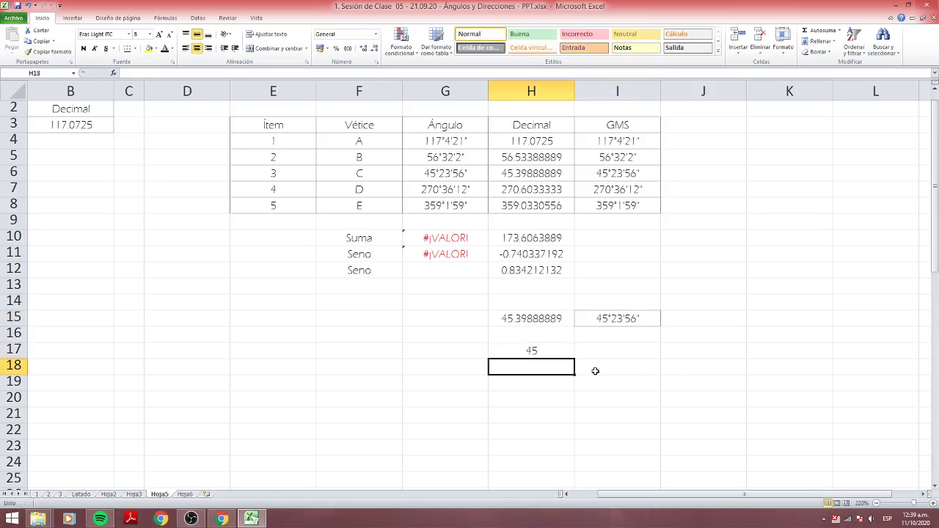
left_click(609, 330)
key("ctrl+c")
left_click(604, 352)
key("ctrl+v")
key("Escape")
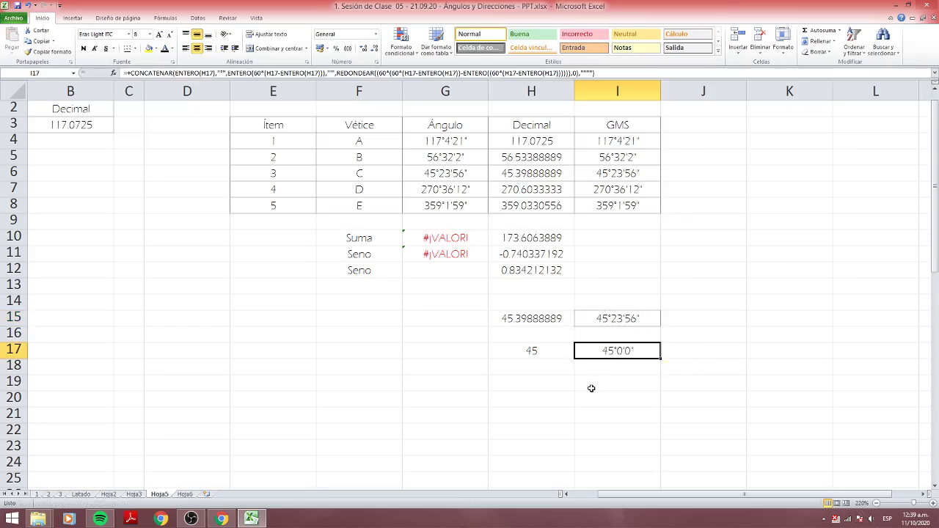
Enter 12.23254 in H20 and copy the GMS formula beside it, giving 12°13'57".
left_click(543, 396)
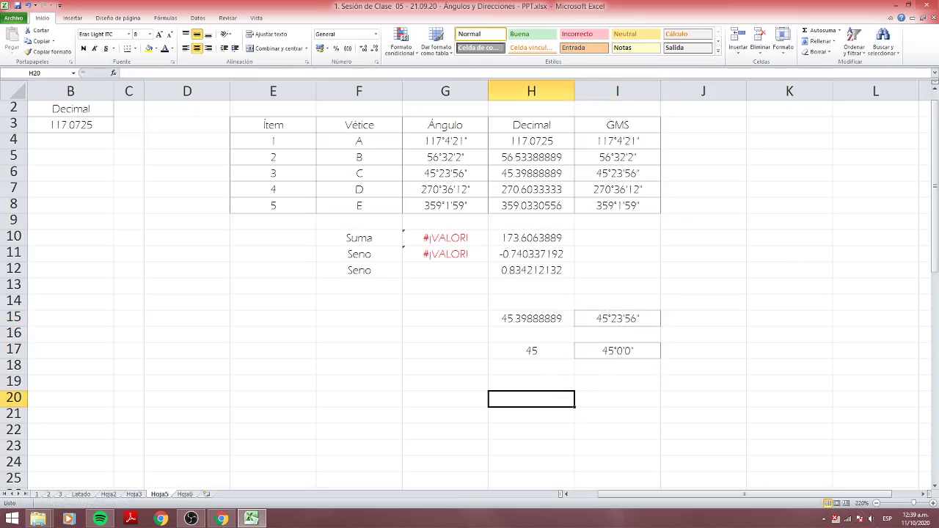
type("12")
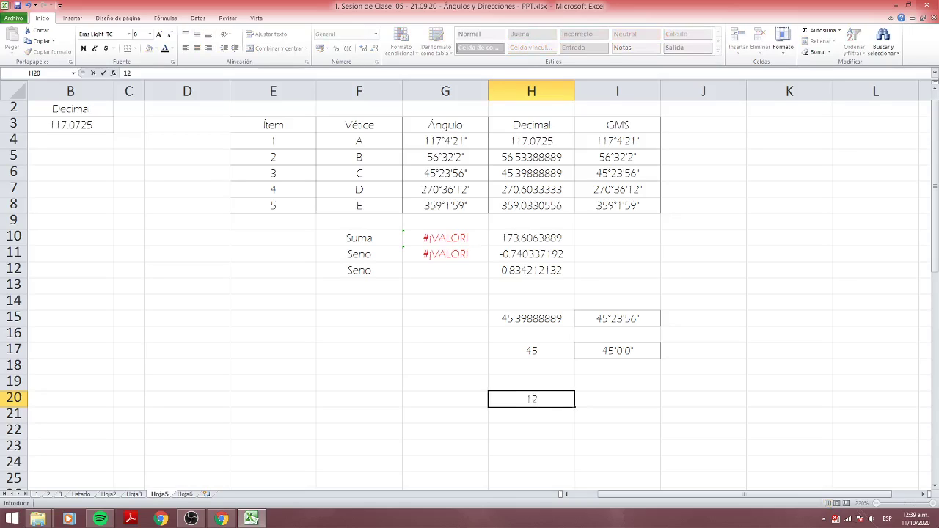
type(".23")
type("254")
key("Return")
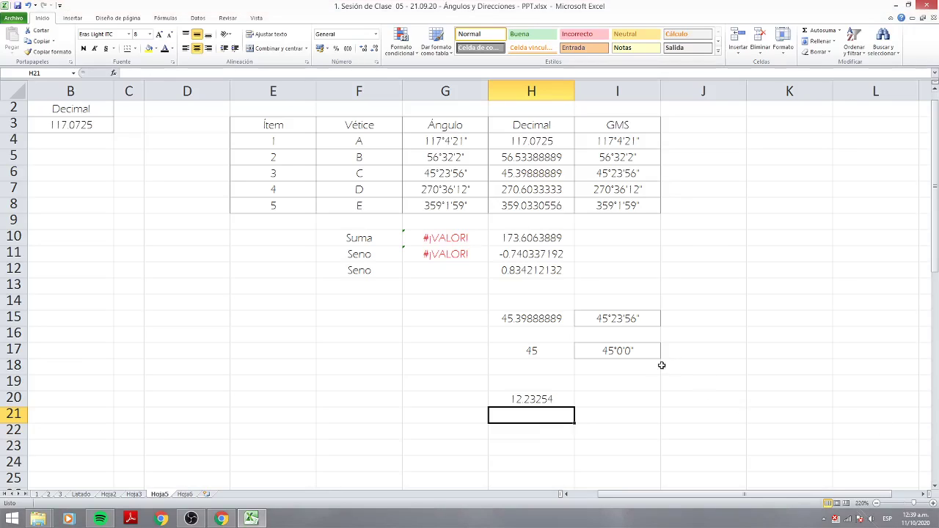
left_click(631, 350)
key("ctrl+c")
left_click(630, 396)
key("ctrl+v")
key("Escape")
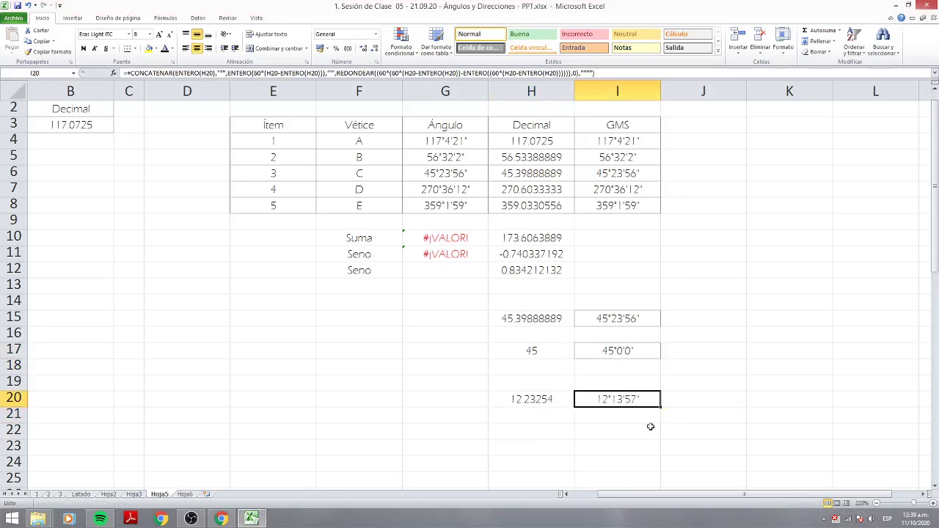
left_click(650, 426)
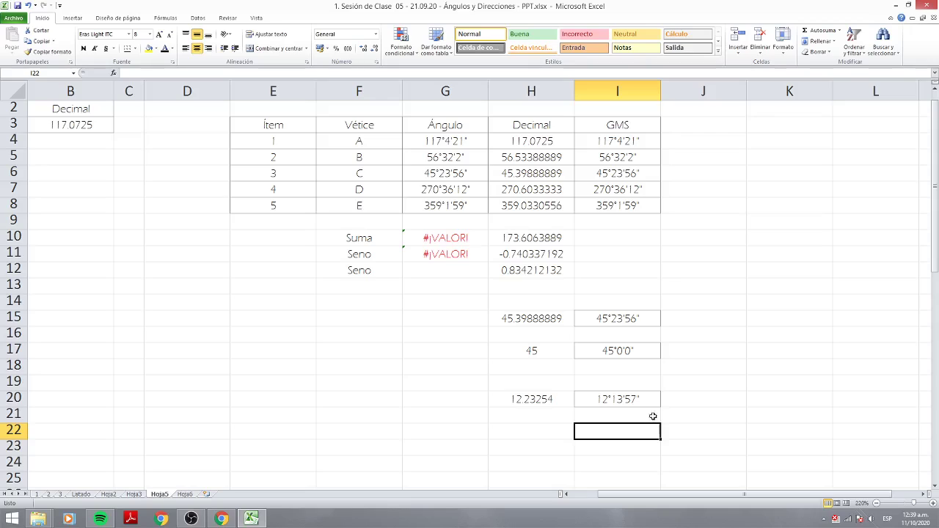
left_click(595, 145)
double_click(588, 143)
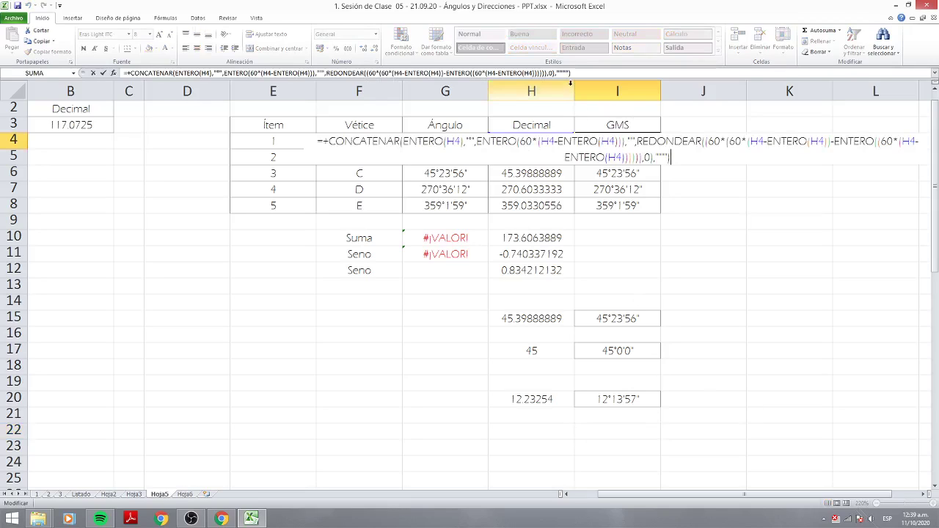
key("Escape")
key("F2")
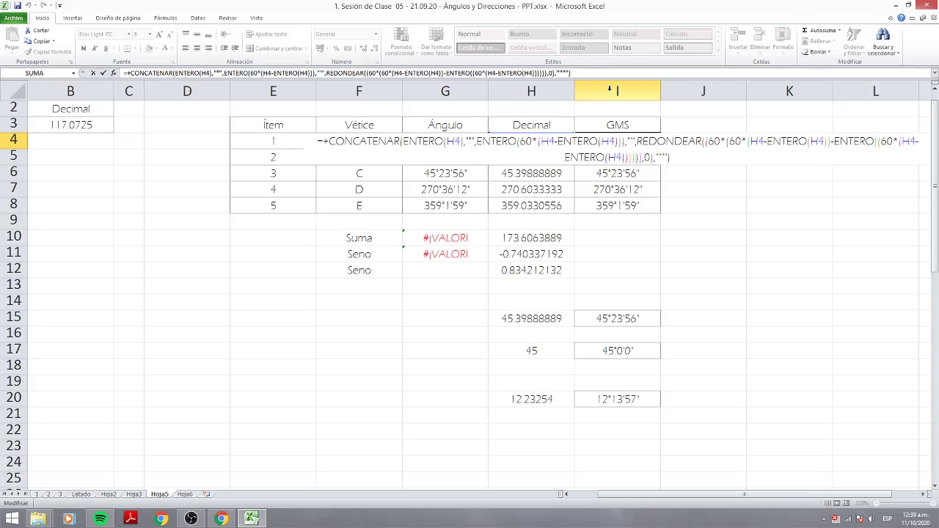
key("Escape")
scroll(463, 388, "down", 3)
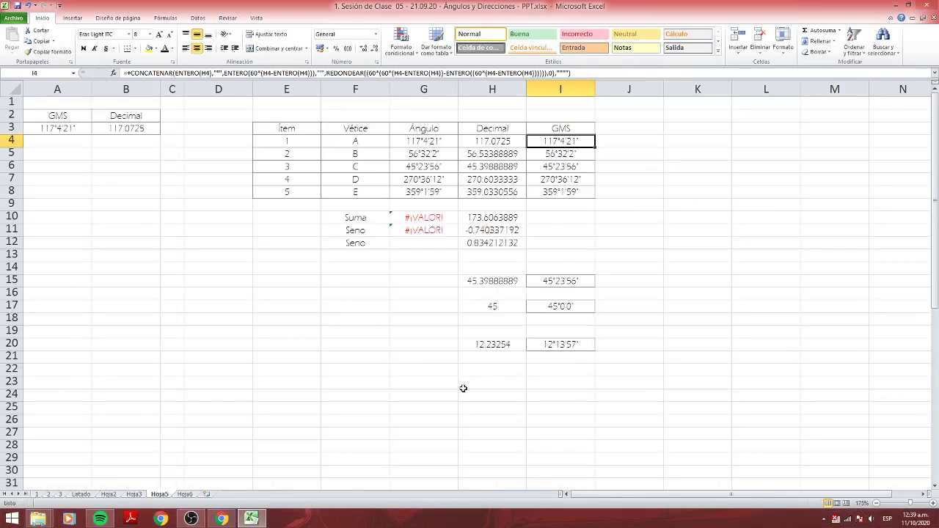